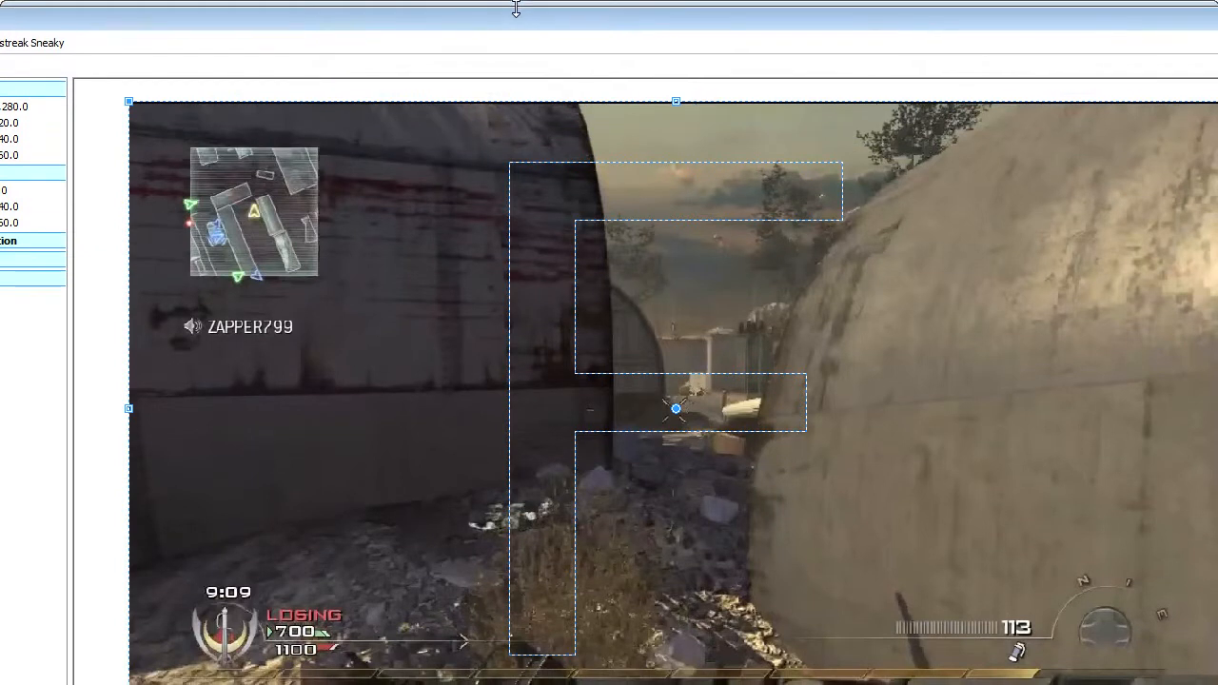
- Add a position keyframe at 00:00:09.14 in the gameplay clip's pan/crop and turn off sizing about center
{"action": "left_click_drag", "start_coordinate": [1217, 684], "coordinate": [1192, 661]}
{"action": "left_click_drag", "start_coordinate": [0, 659], "coordinate": [18, 675]}
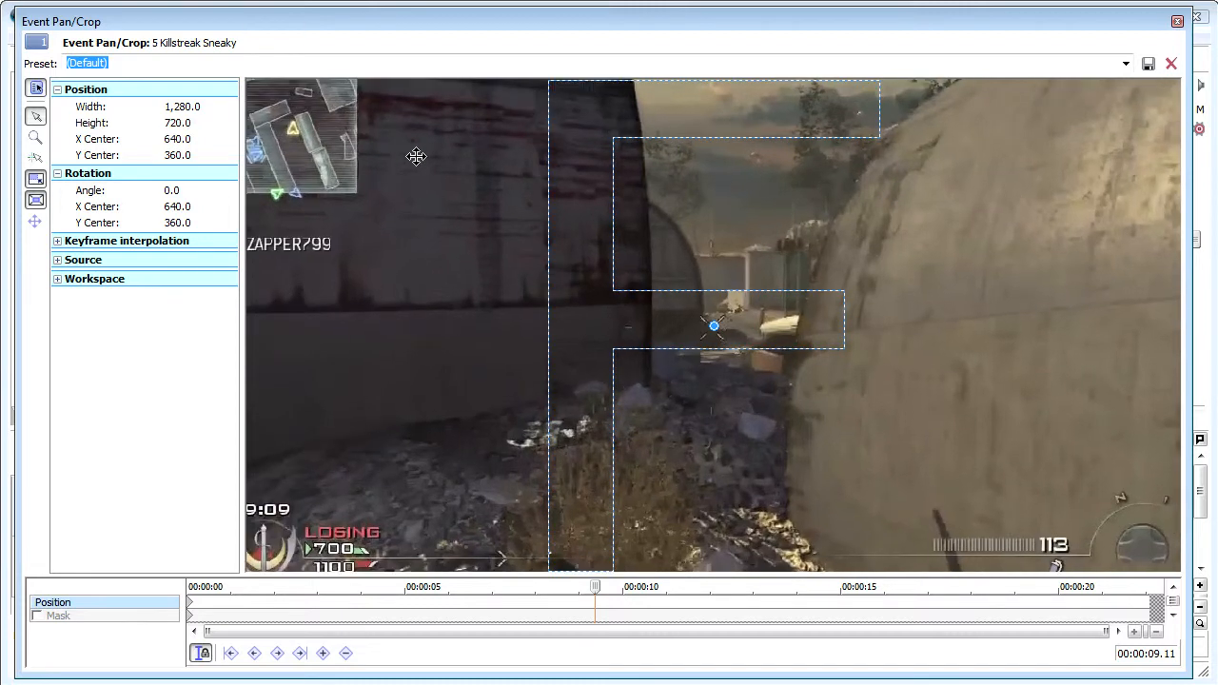
{"action": "scroll", "coordinate": [413, 152], "scroll_direction": "down", "scroll_amount": 3}
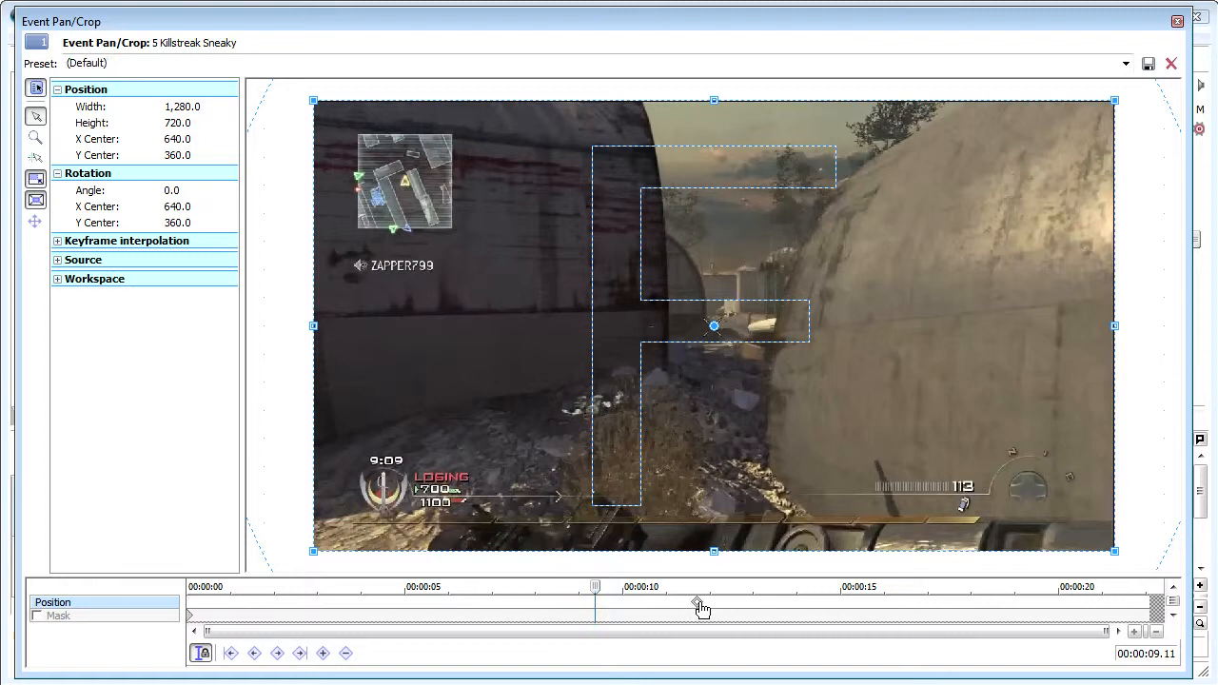
{"action": "double_click", "coordinate": [599, 609]}
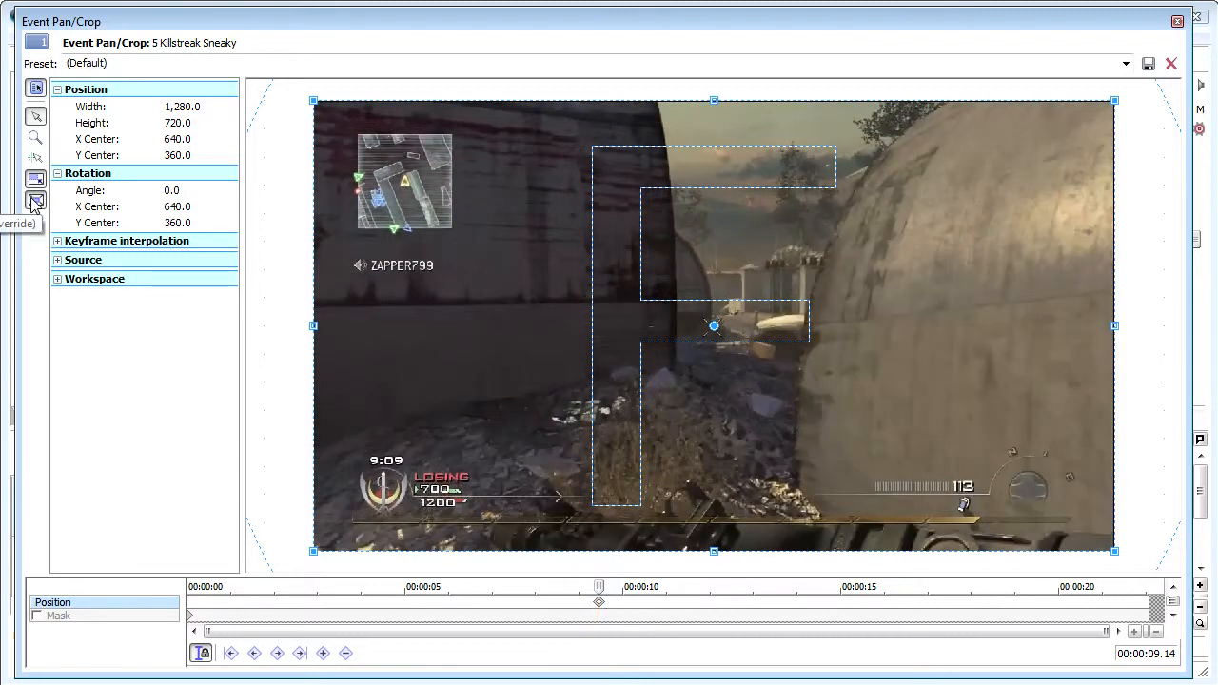
{"action": "left_click", "coordinate": [36, 201]}
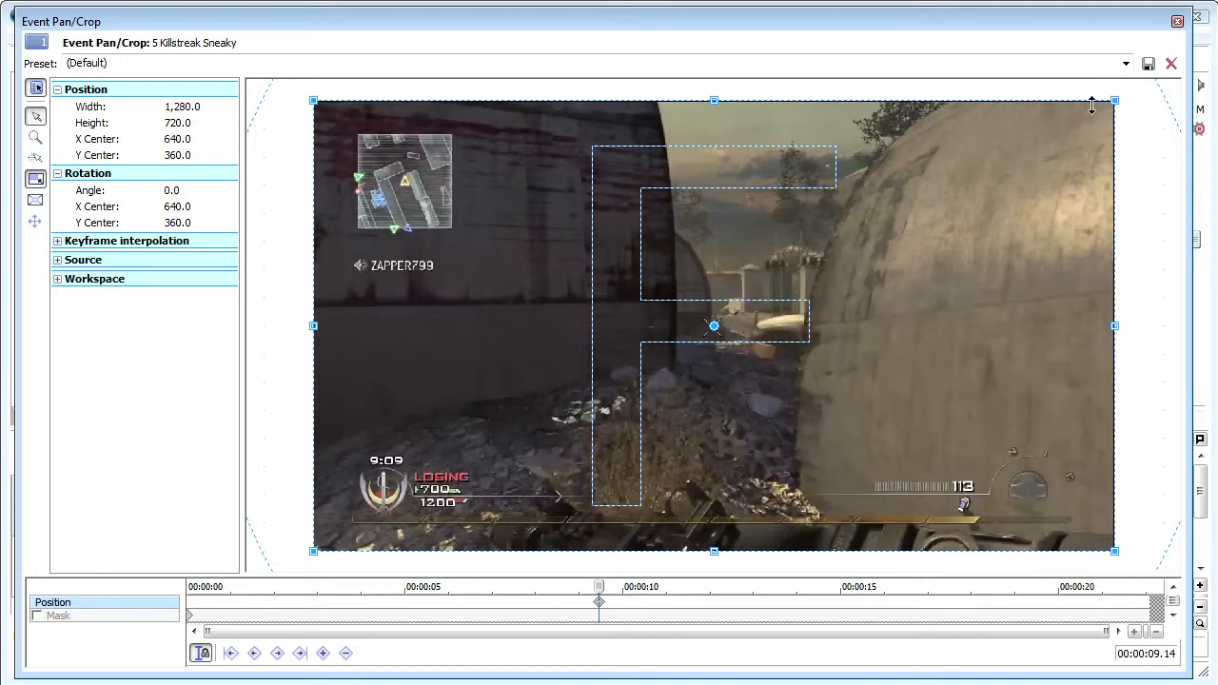
{"action": "left_click", "coordinate": [1177, 21]}
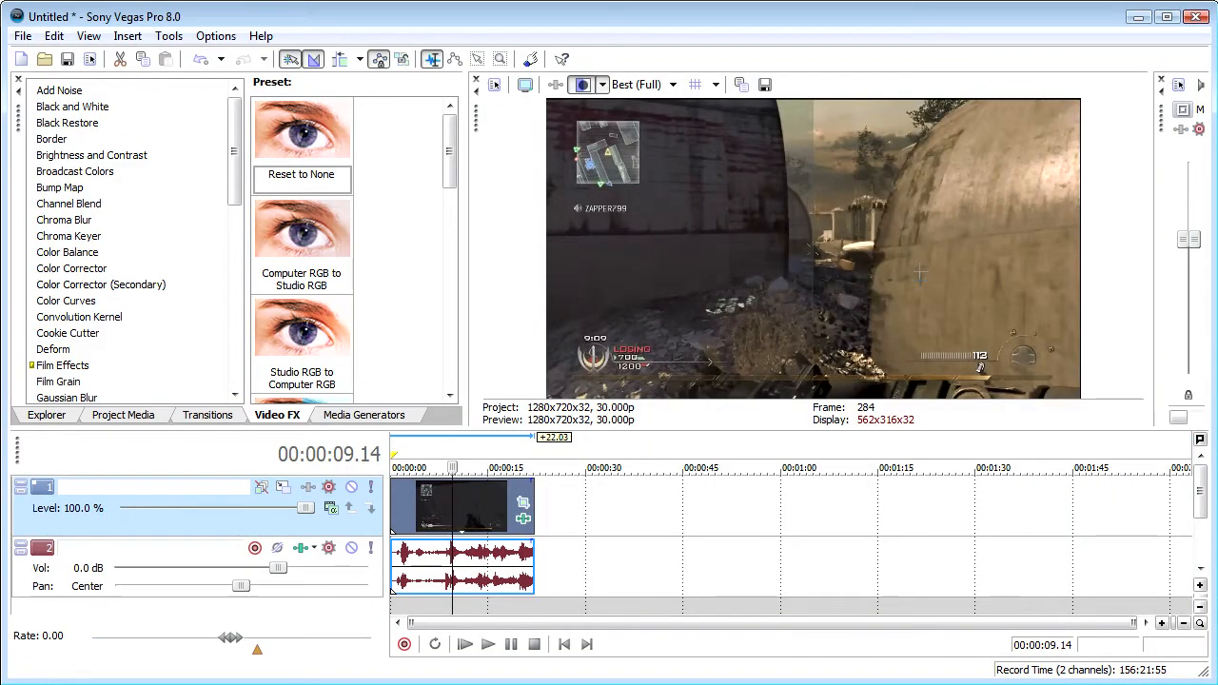
- Shrink the gameplay clip's pan/crop frame slightly from its corner, to about 1,272 by 715 pixels
{"action": "left_click", "coordinate": [522, 502]}
{"action": "left_click_drag", "start_coordinate": [1112, 103], "coordinate": [1108, 105]}
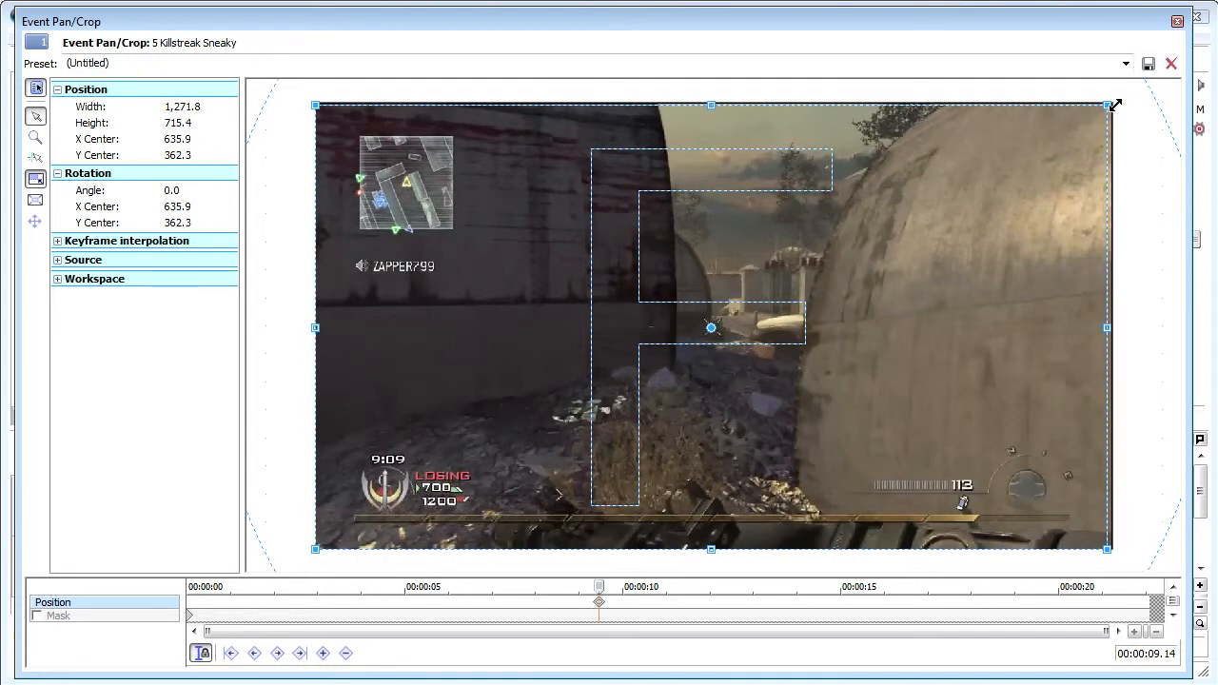
{"action": "left_click", "coordinate": [1178, 21]}
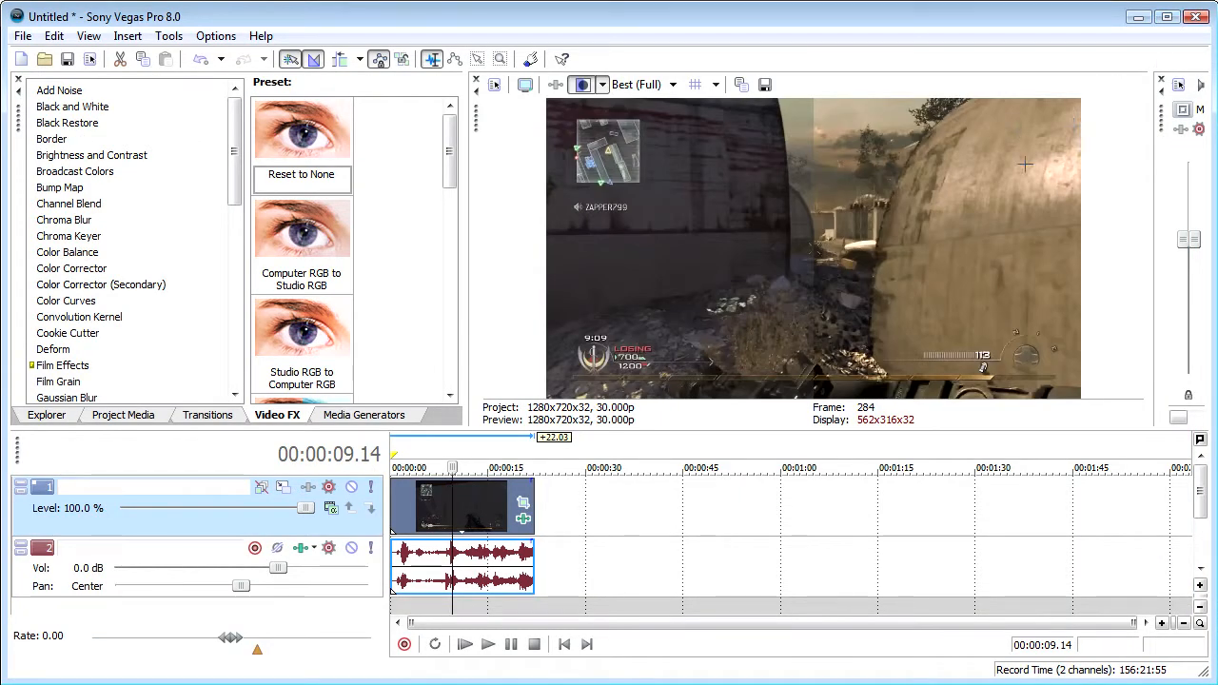
- Open the project's render settings and choose Windows Media Video V9 (*.wmv) as the output type
{"action": "left_click", "coordinate": [23, 35]}
{"action": "left_click", "coordinate": [69, 174]}
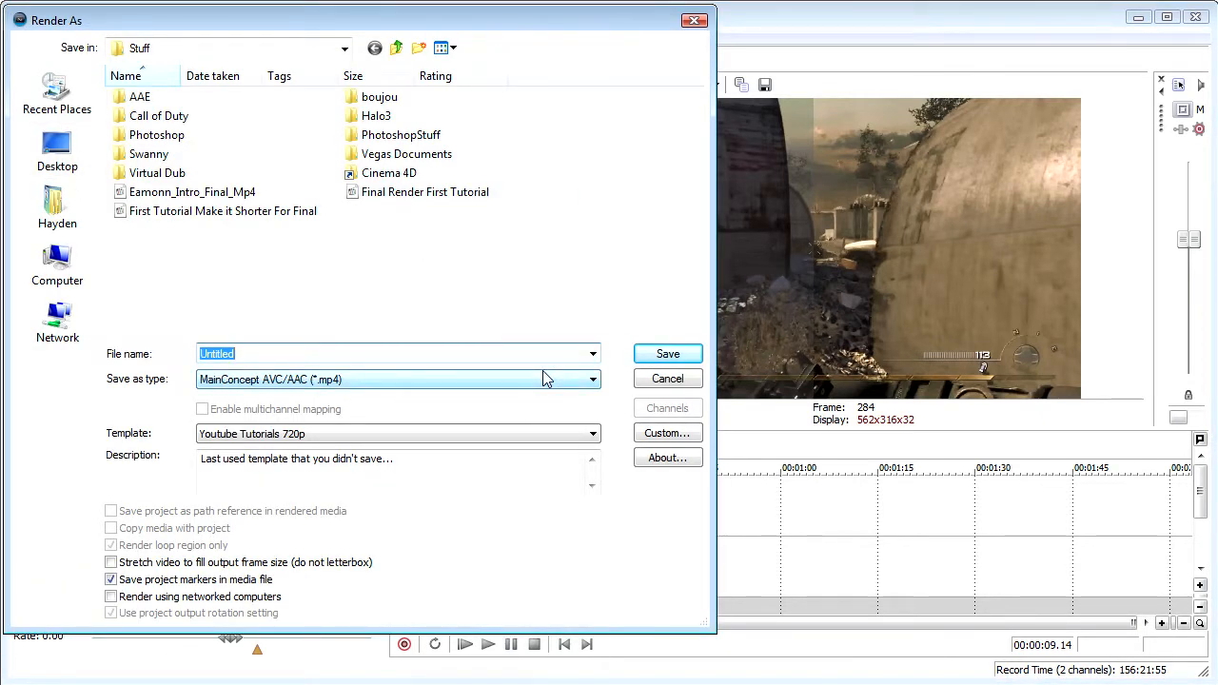
{"action": "left_click", "coordinate": [542, 376]}
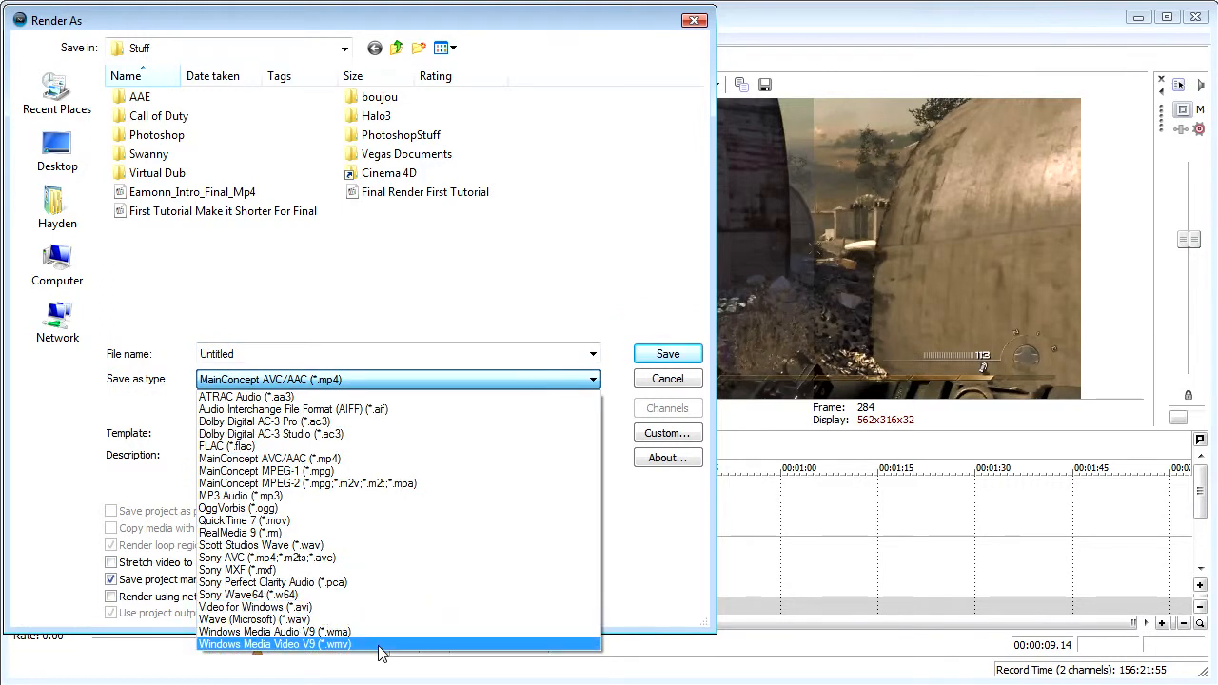
{"action": "left_click", "coordinate": [379, 646]}
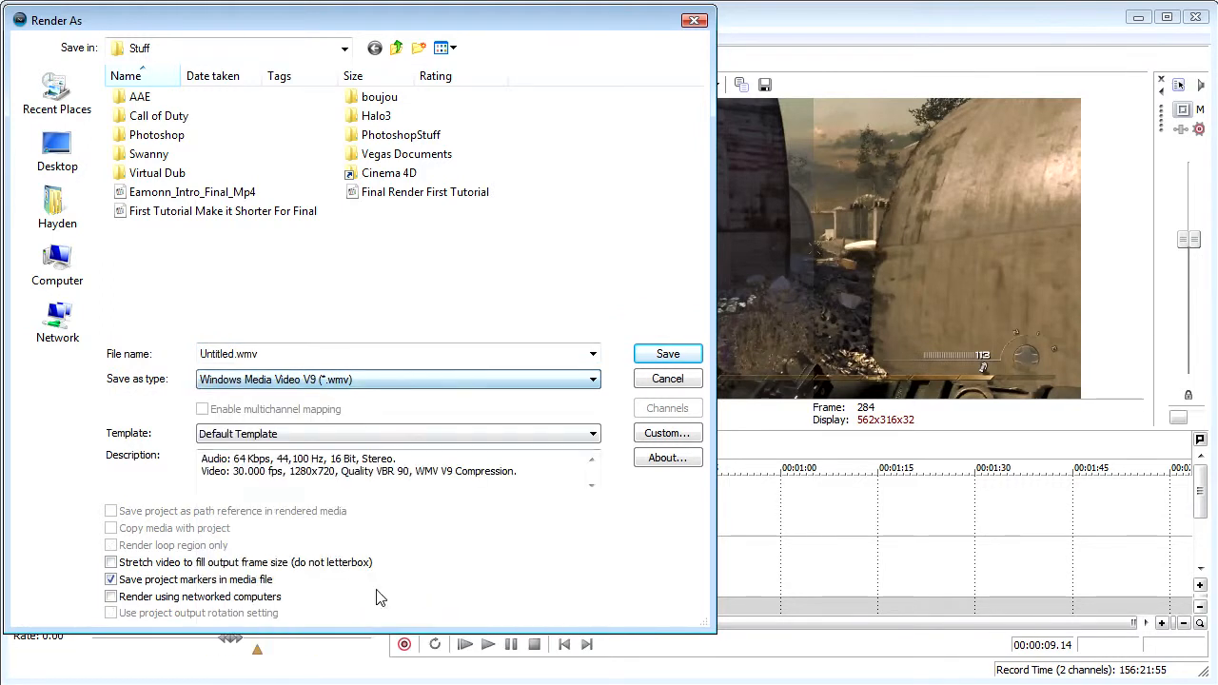
- Start customizing the WMV template, set its video rendering quality to Best and check the audio settings
{"action": "left_click", "coordinate": [653, 440]}
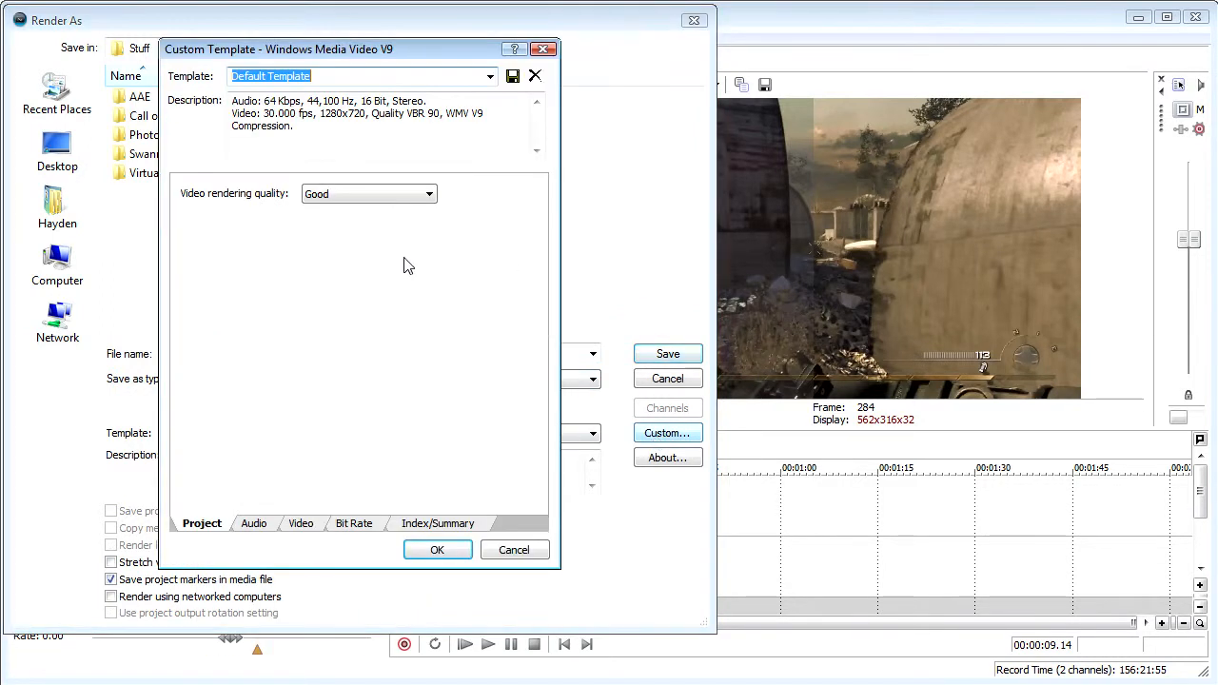
{"action": "left_click", "coordinate": [351, 196]}
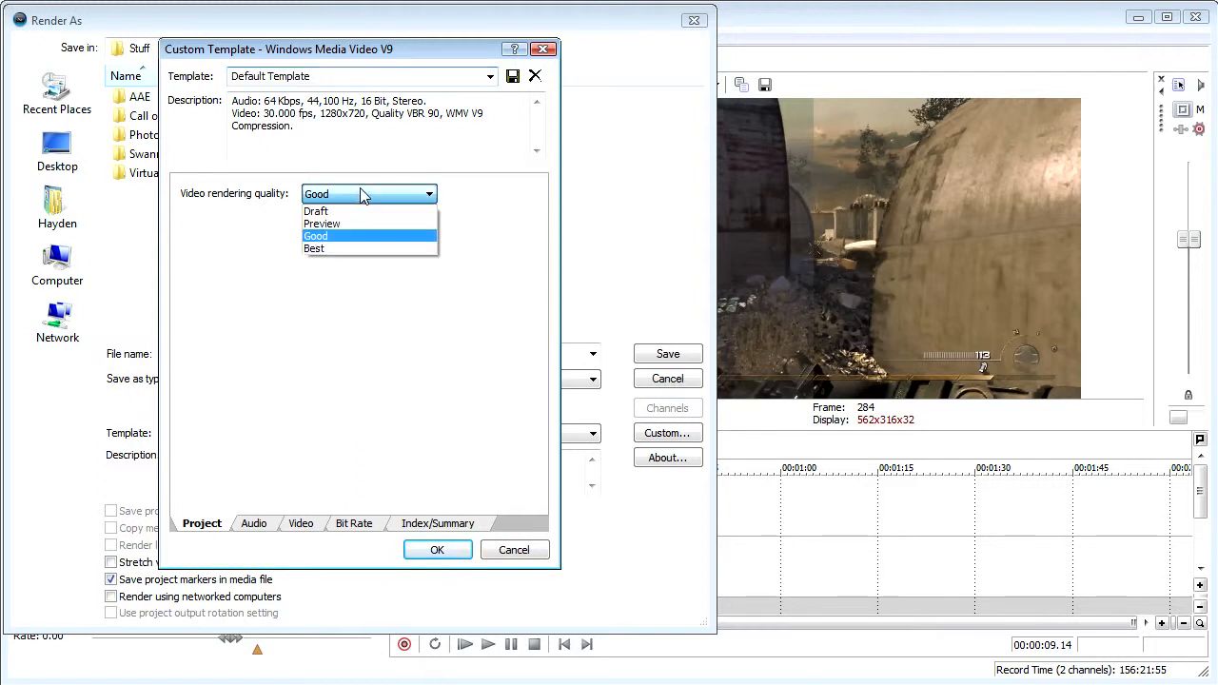
{"action": "left_click", "coordinate": [360, 250]}
{"action": "left_click", "coordinate": [264, 527]}
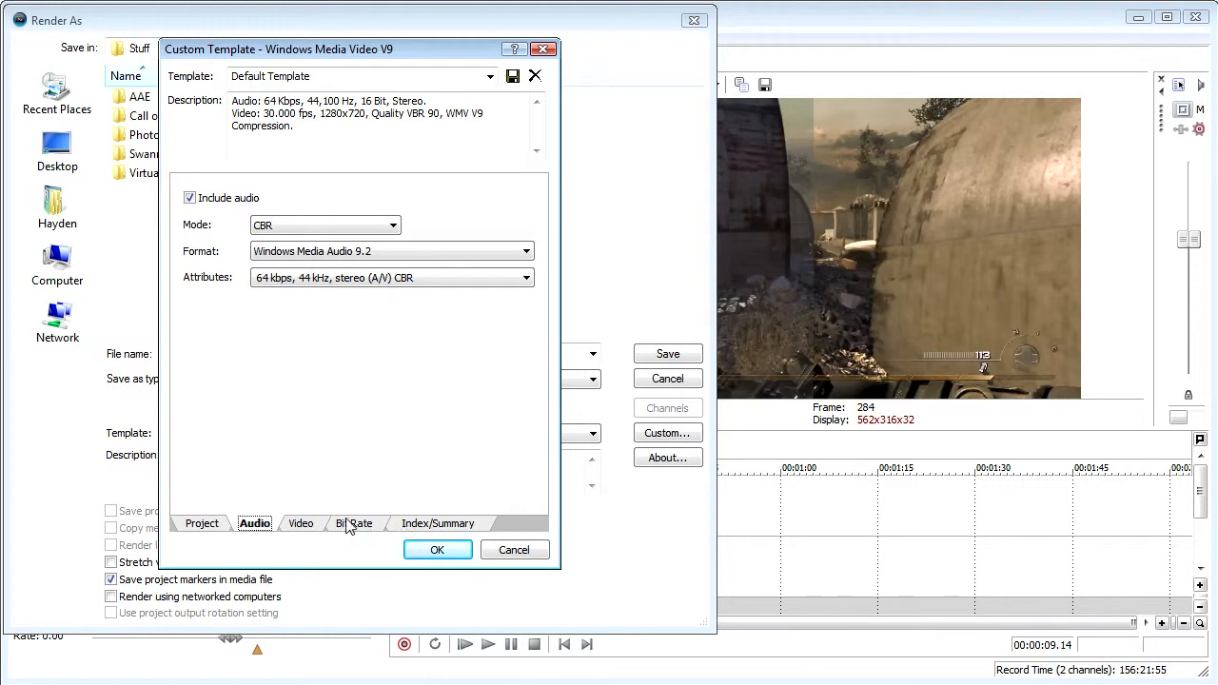
- Keep the template's video mode at Quality VBR and its format at Windows Media Video 9
{"action": "left_click", "coordinate": [305, 525]}
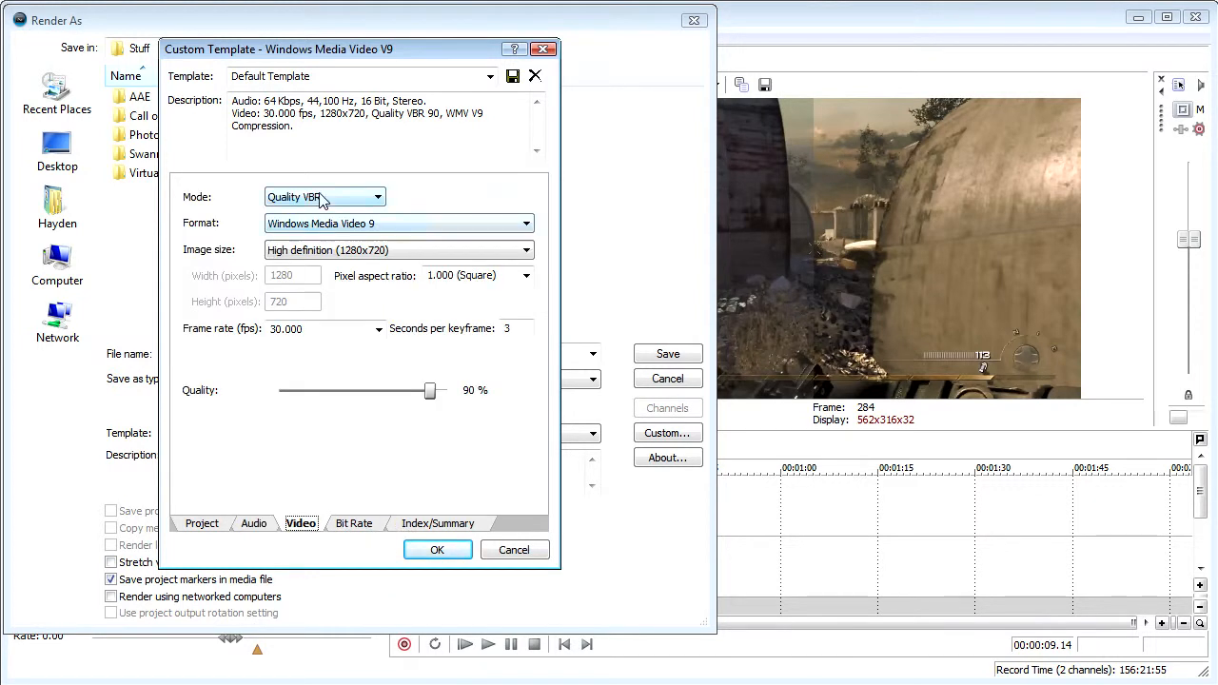
{"action": "left_click", "coordinate": [318, 198]}
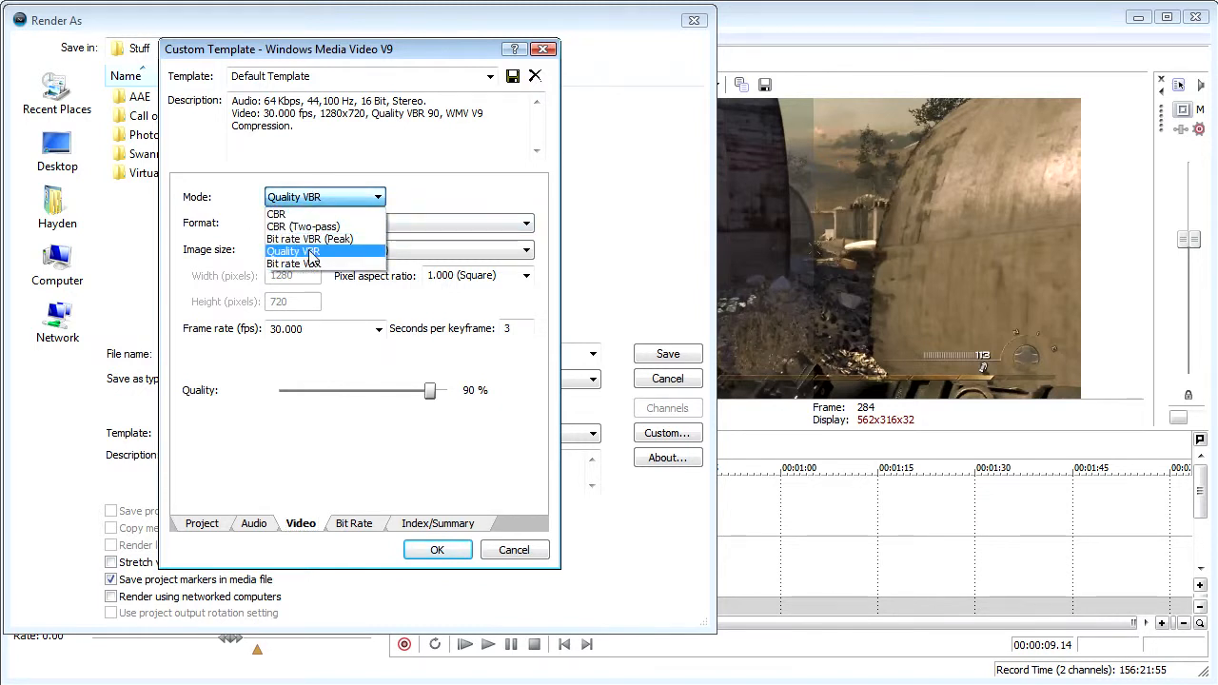
{"action": "left_click", "coordinate": [309, 253]}
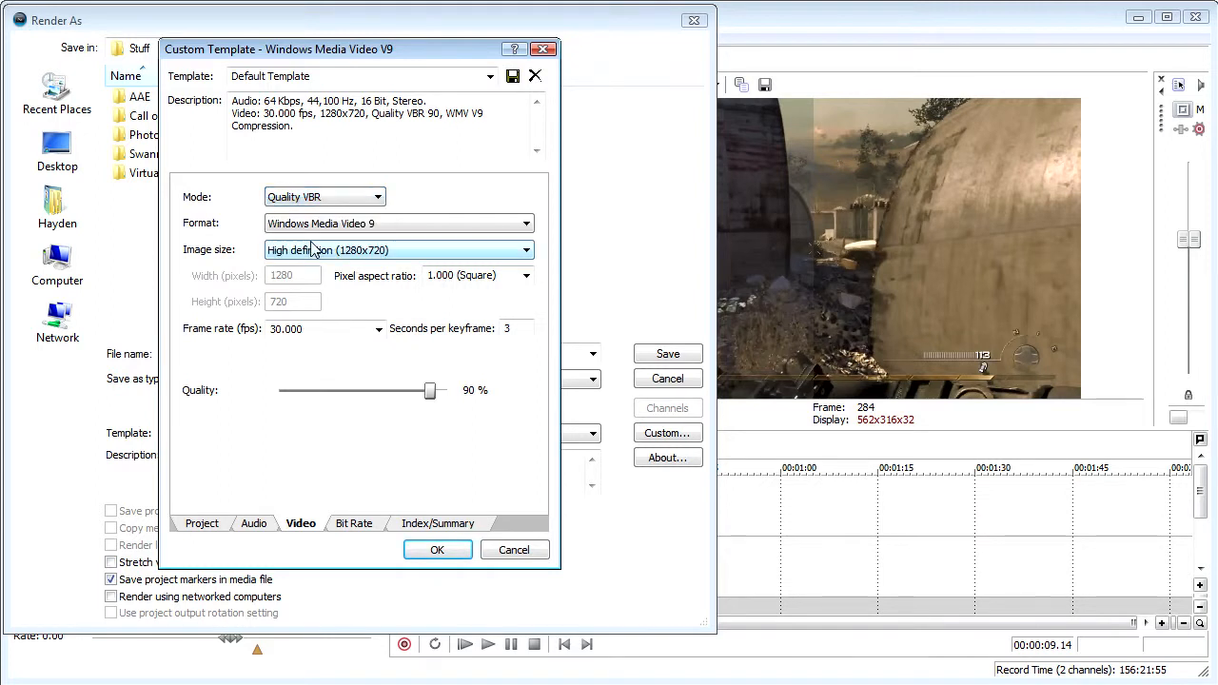
{"action": "left_click", "coordinate": [339, 226]}
{"action": "left_click", "coordinate": [338, 229]}
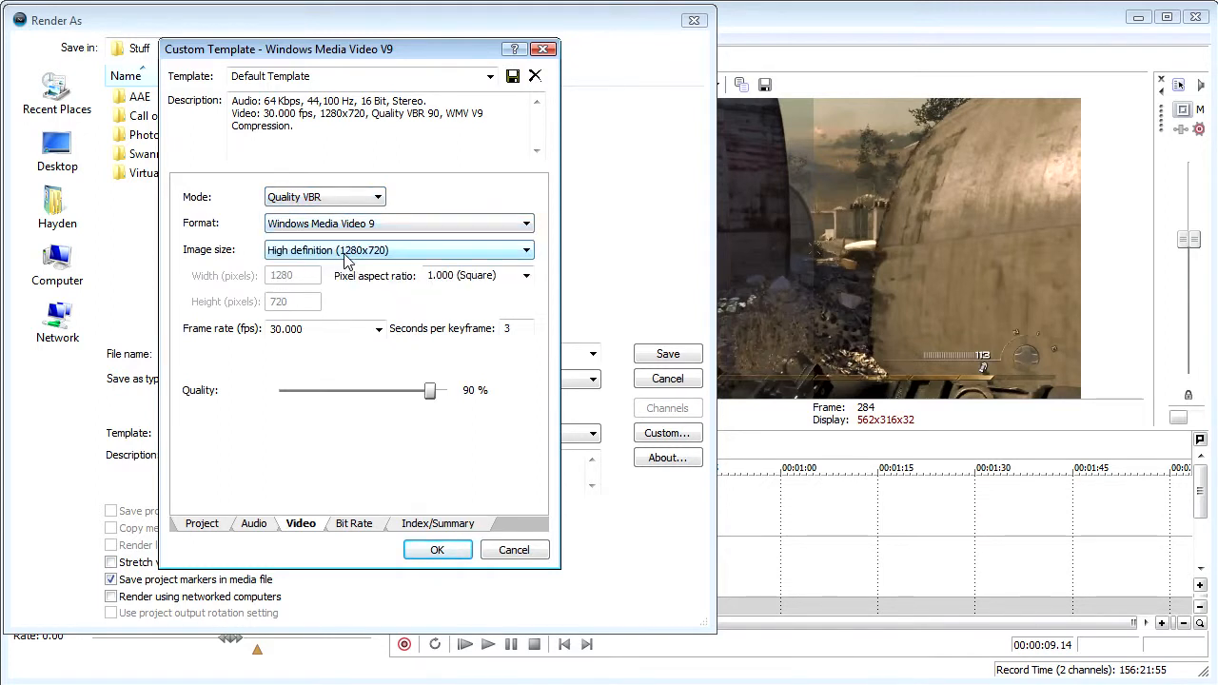
- Try the (Keep Original Size) and DVD quality (640x480) image sizes, and return to High definition (1280x720)
{"action": "left_click", "coordinate": [347, 252]}
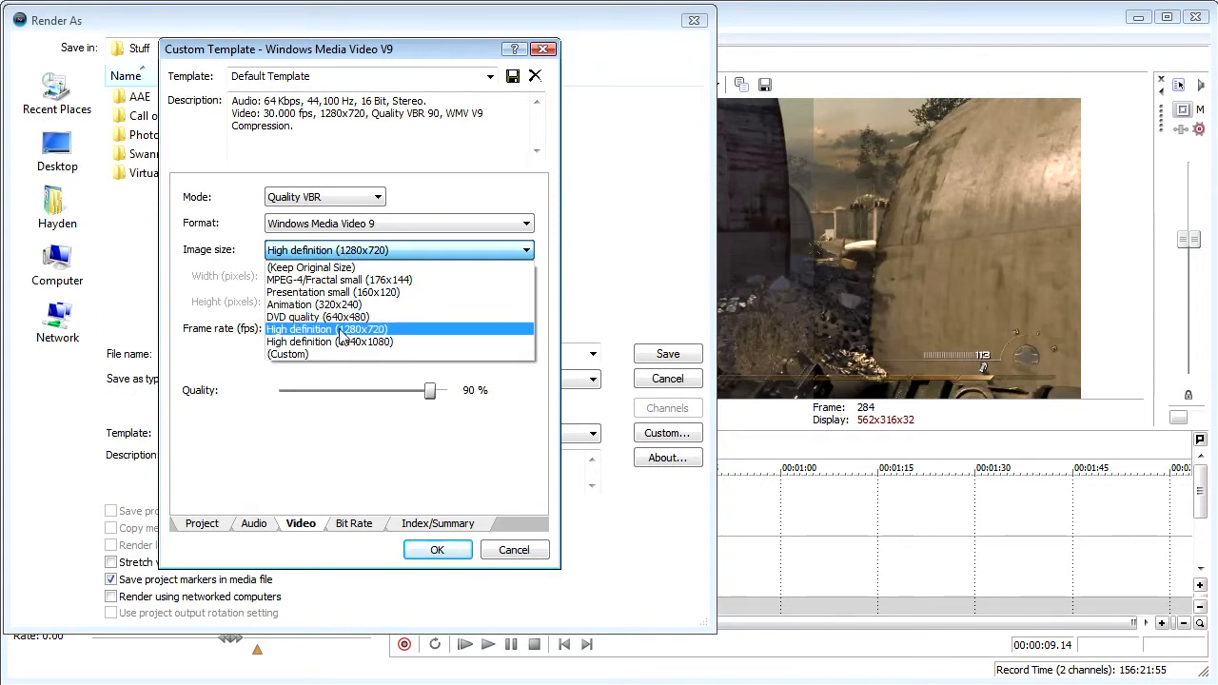
{"action": "left_click", "coordinate": [368, 253]}
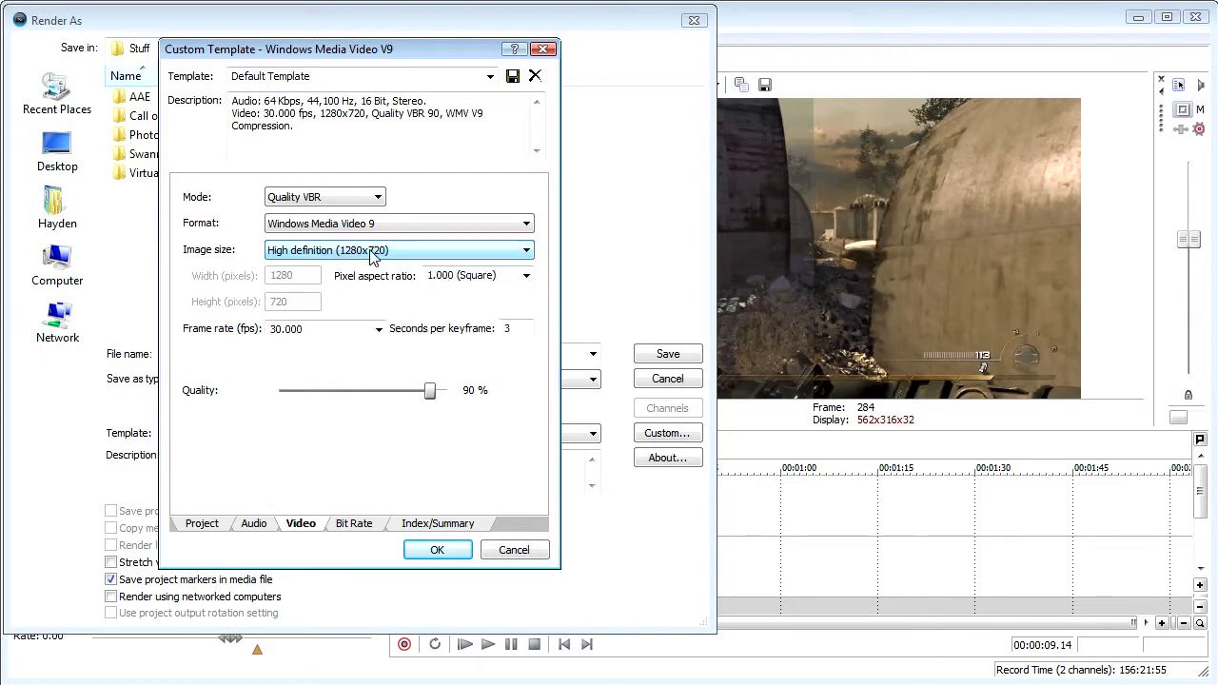
{"action": "left_click", "coordinate": [371, 253]}
{"action": "left_click", "coordinate": [372, 267]}
{"action": "left_click", "coordinate": [371, 252]}
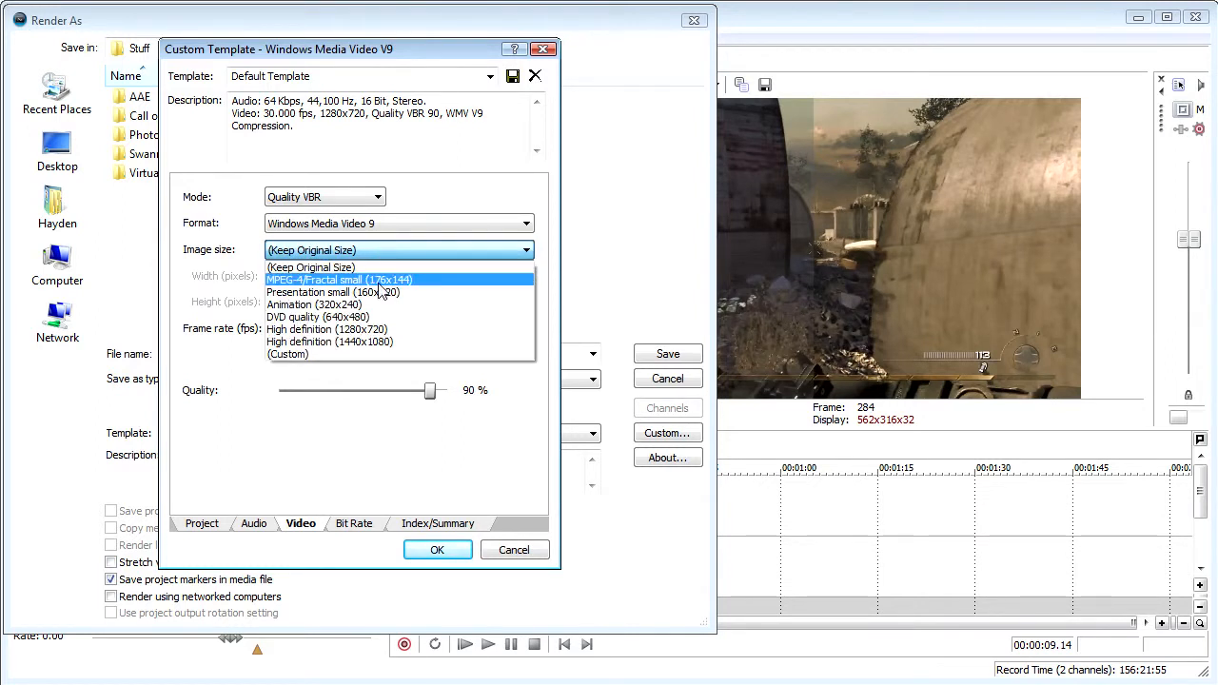
{"action": "left_click", "coordinate": [381, 317]}
{"action": "left_click", "coordinate": [372, 252]}
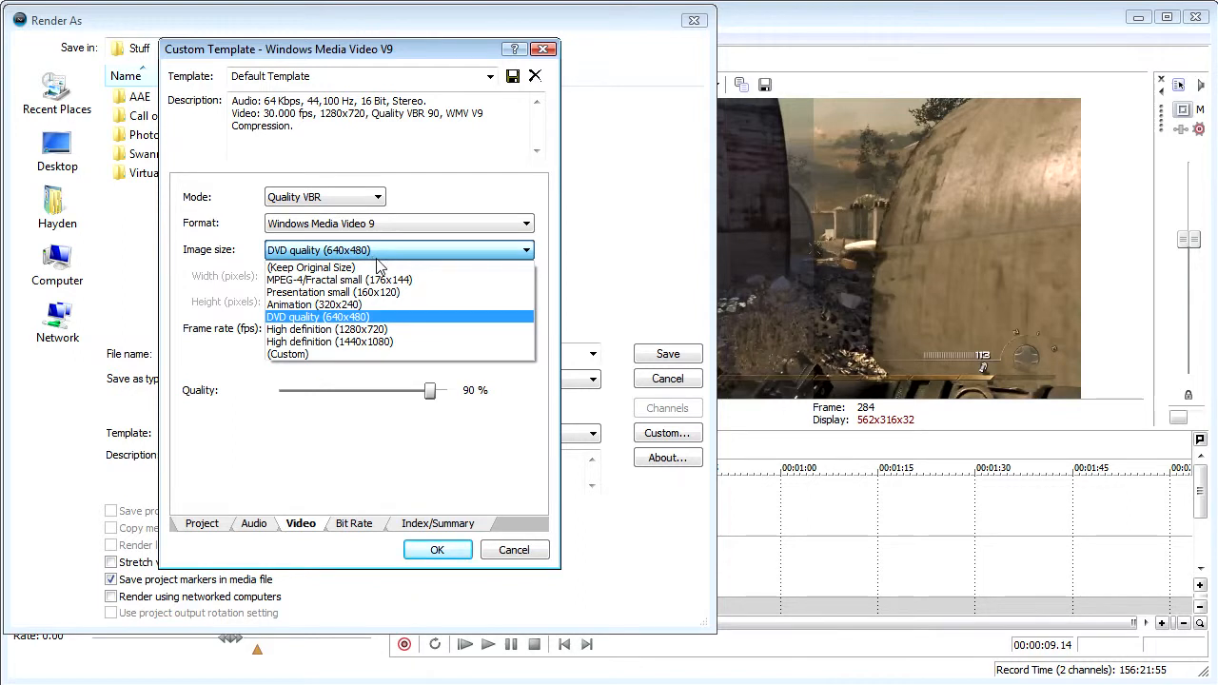
{"action": "left_click", "coordinate": [354, 330]}
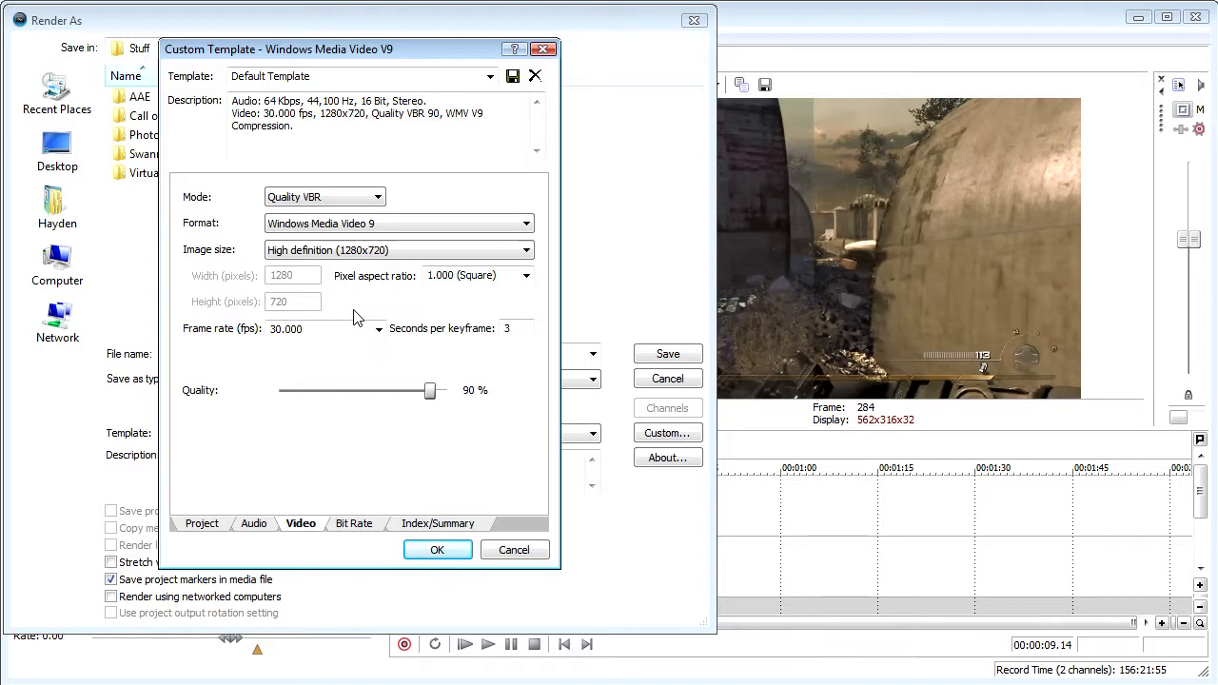
- Set the template's video frame rate to 25.000 (PAL)
{"action": "left_click", "coordinate": [378, 329]}
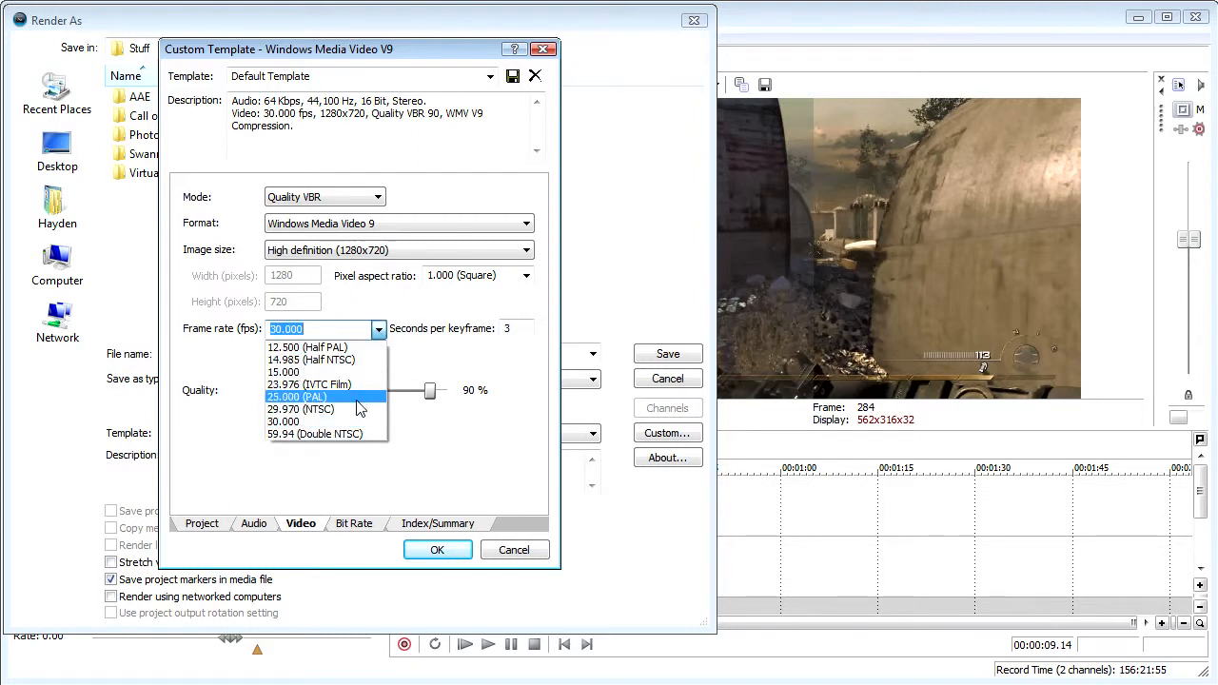
{"action": "left_click", "coordinate": [378, 388]}
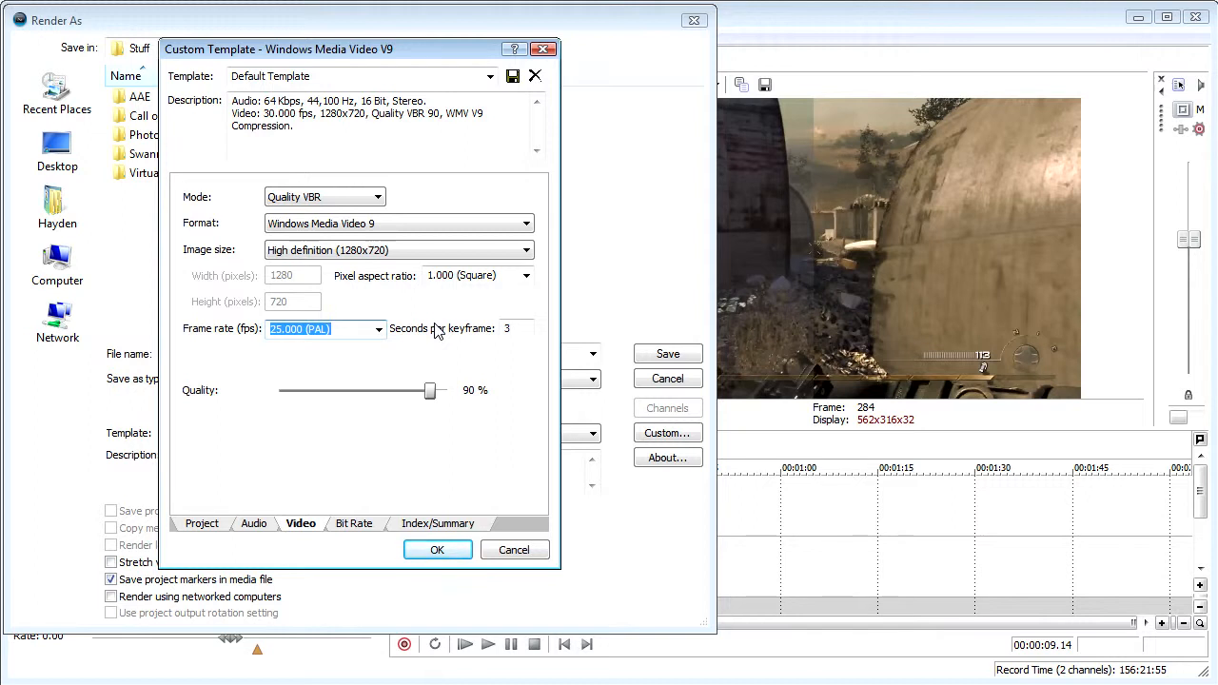
- Switch to the Windows Calculator, divide 25 by 30, and close it
{"action": "left_click", "coordinate": [0, 684]}
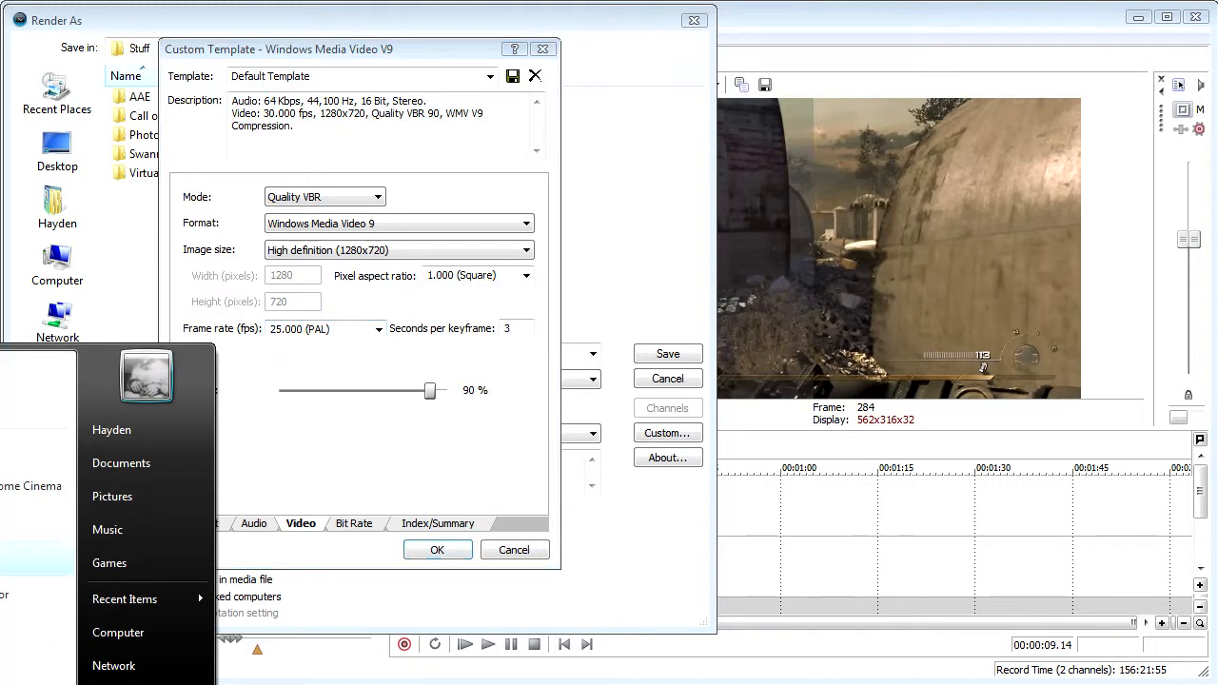
{"action": "left_click", "coordinate": [0, 549]}
{"action": "left_click", "coordinate": [96, 224]}
{"action": "left_click", "coordinate": [96, 193]}
{"action": "left_click", "coordinate": [169, 161]}
{"action": "left_click", "coordinate": [132, 224]}
{"action": "left_click", "coordinate": [58, 255]}
{"action": "left_click", "coordinate": [207, 256]}
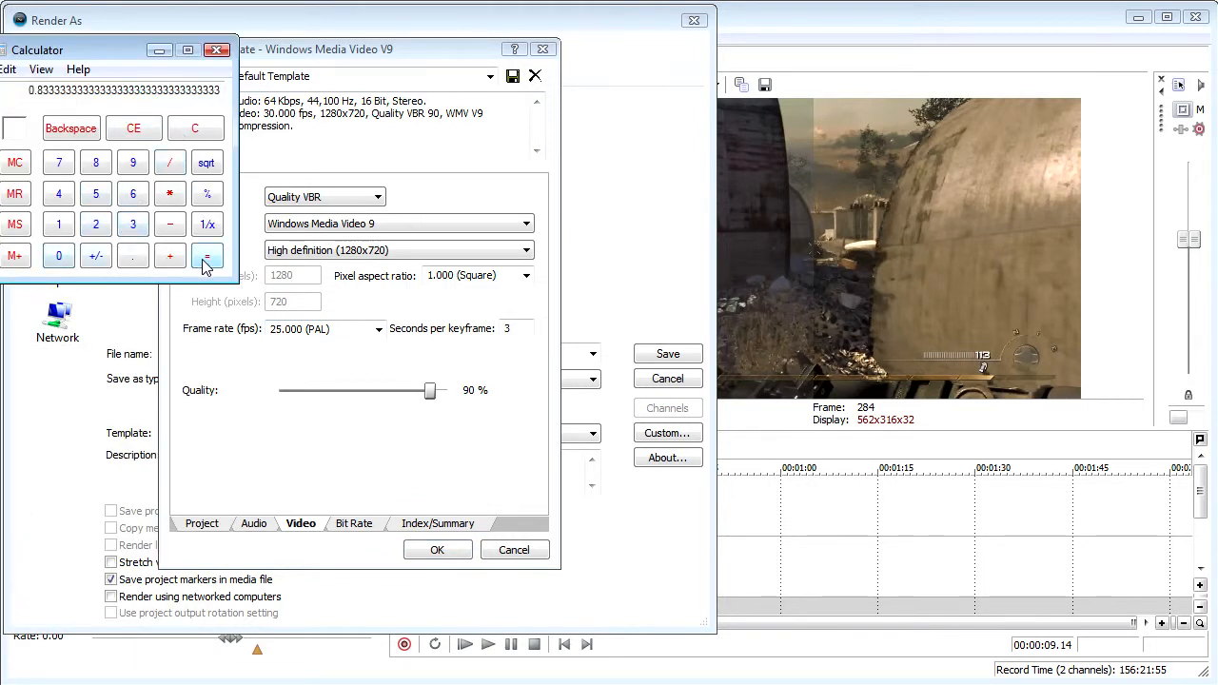
{"action": "left_click", "coordinate": [217, 50]}
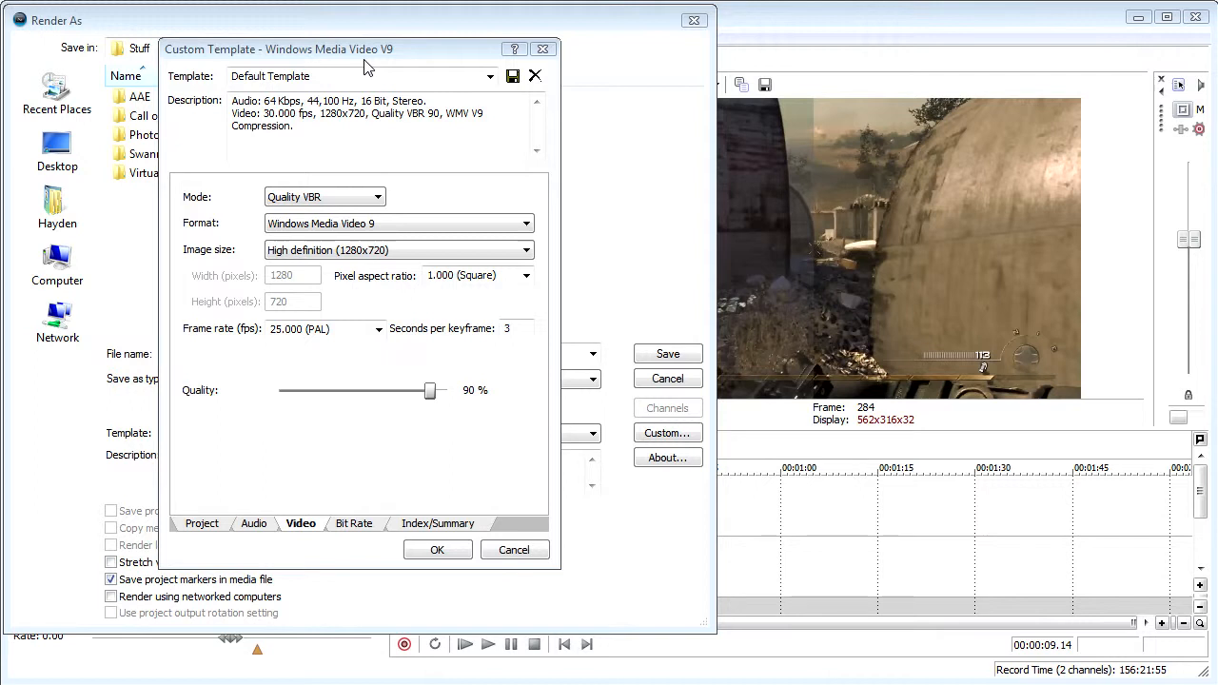
- Set the template's frame rate to 30.000 fps and its video quality to 100 %
{"action": "left_click", "coordinate": [379, 328]}
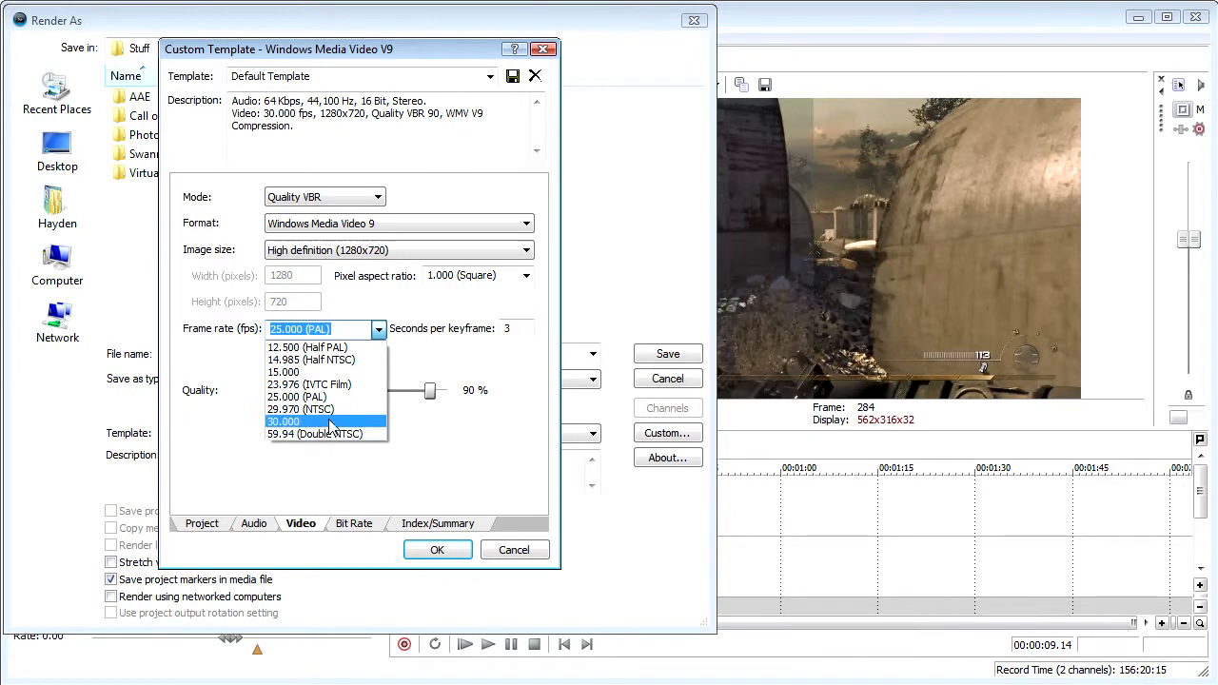
{"action": "left_click", "coordinate": [333, 424]}
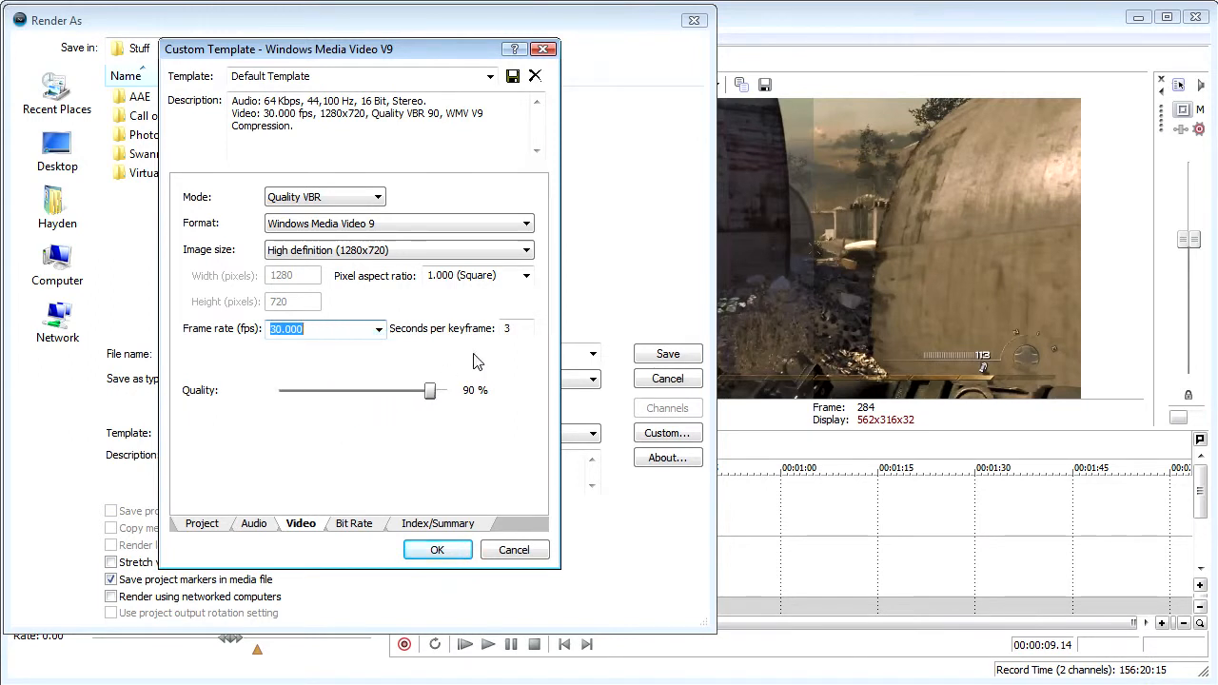
{"action": "left_click_drag", "start_coordinate": [429, 390], "coordinate": [447, 390]}
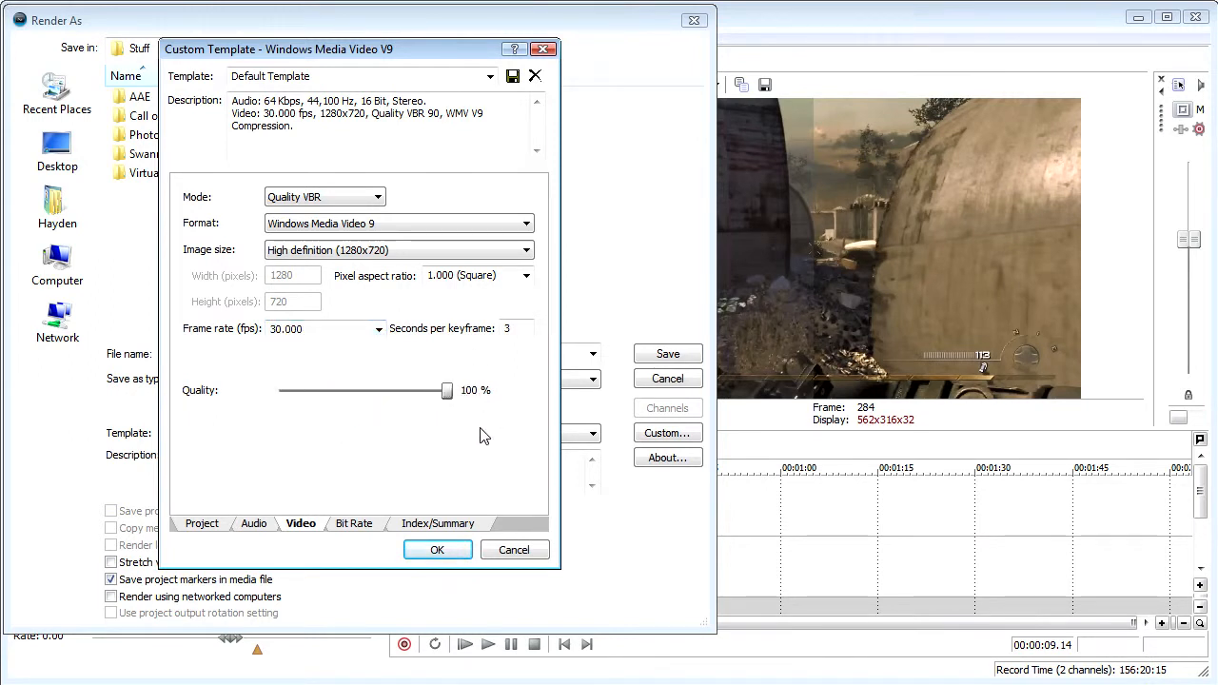
- Try to save the customized settings under the Default Template name, and cancel the template customization
{"action": "left_click", "coordinate": [512, 76]}
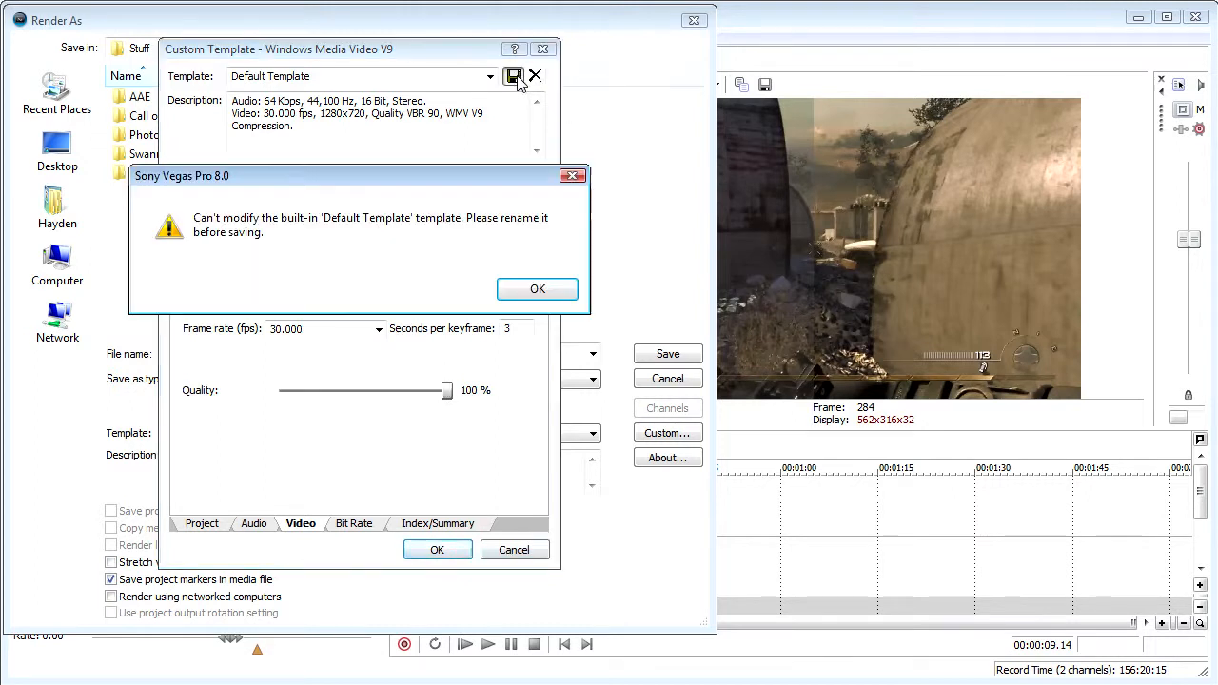
{"action": "left_click", "coordinate": [541, 290]}
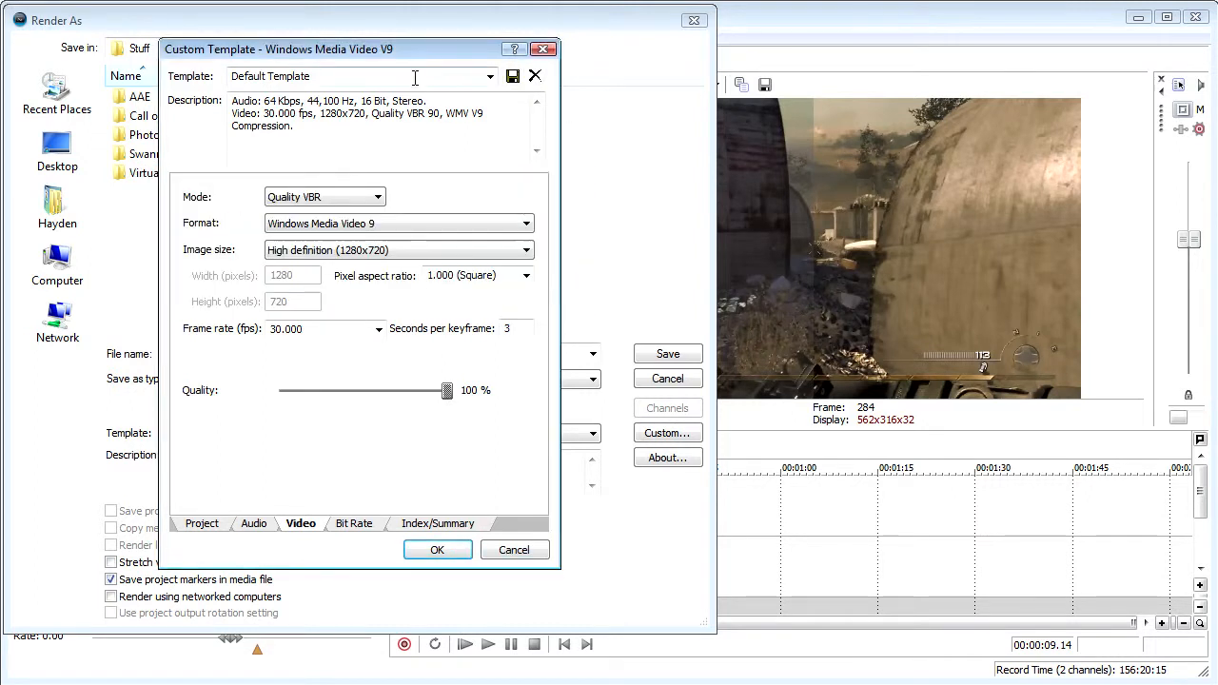
{"action": "left_click", "coordinate": [518, 552]}
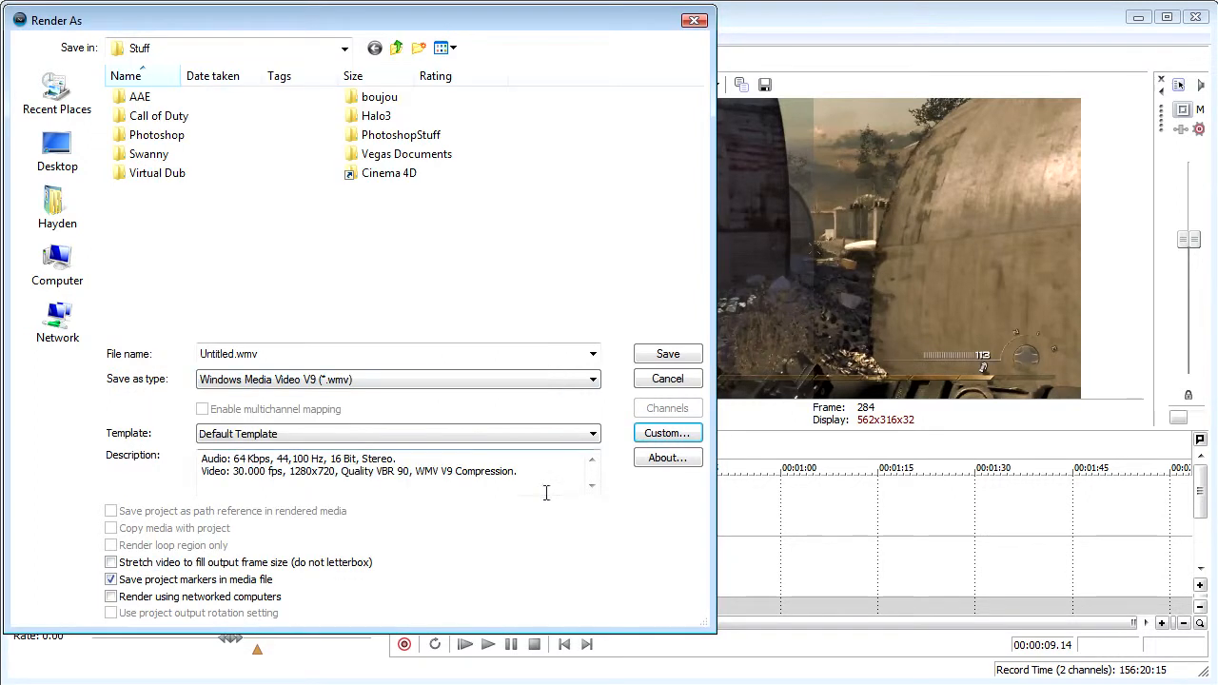
- Change the render output type to MainConcept AVC/AAC (*.mp4)
{"action": "left_click", "coordinate": [573, 380]}
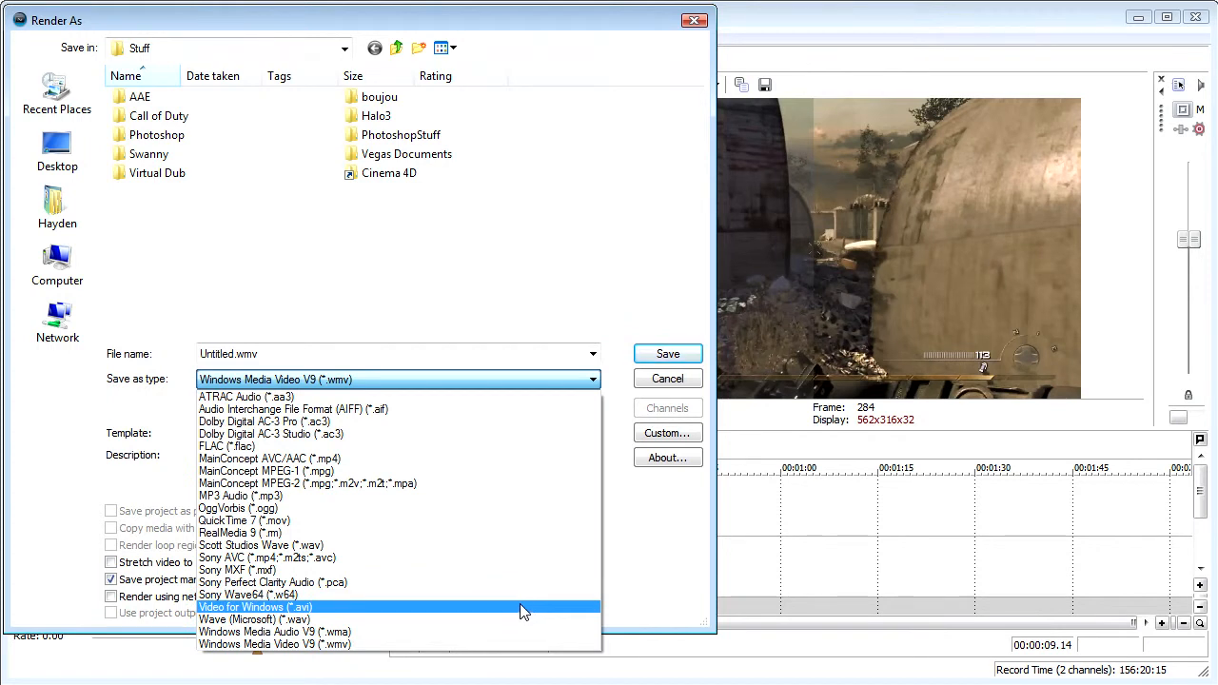
{"action": "left_click", "coordinate": [472, 459]}
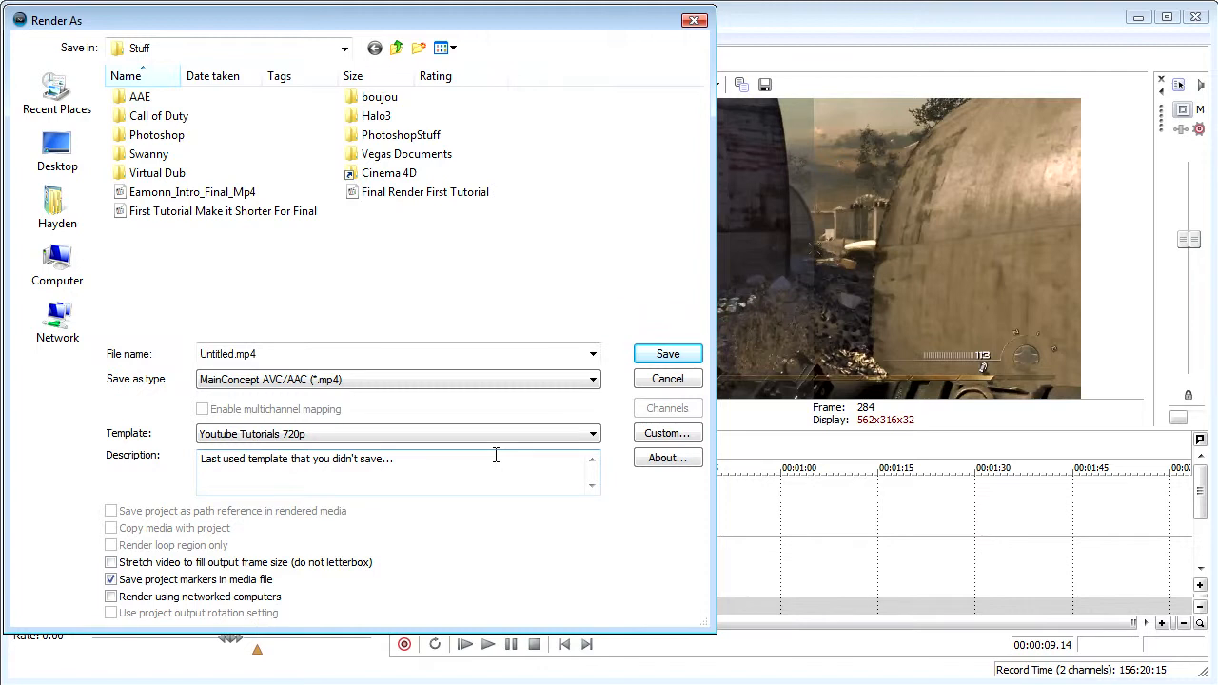
- Cancel customizing the Youtube Tutorials 720p template and select Default Template as the render template
{"action": "left_click", "coordinate": [650, 434]}
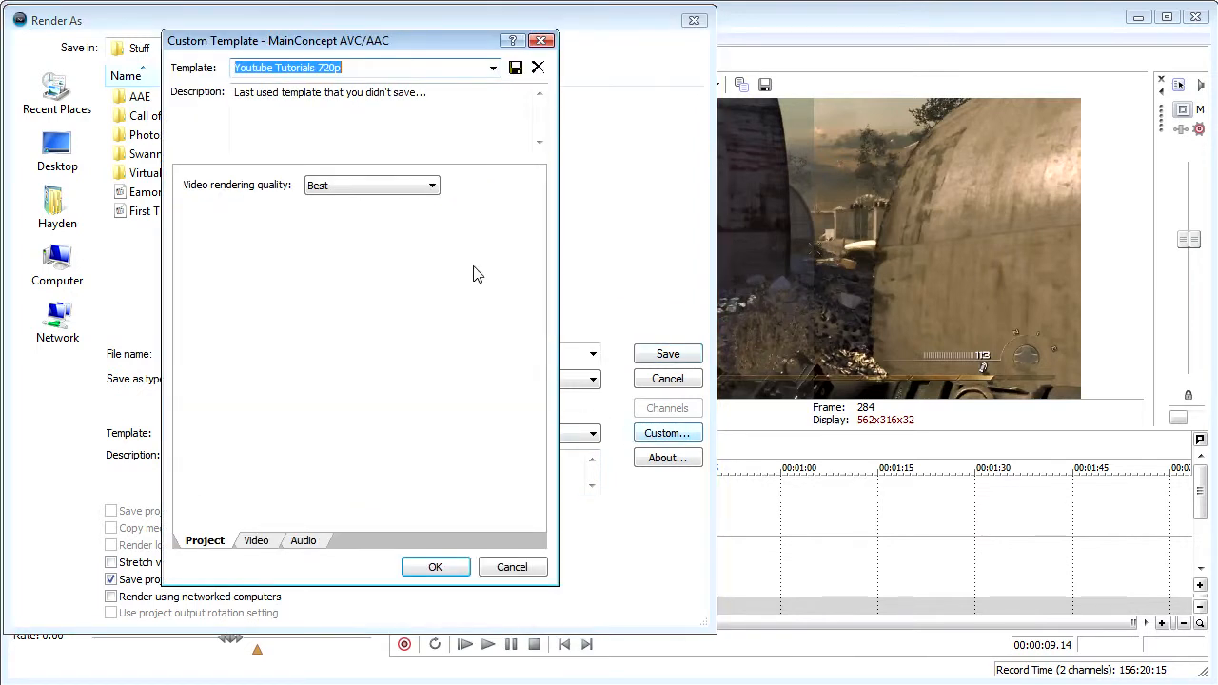
{"action": "left_click", "coordinate": [511, 568]}
{"action": "left_click", "coordinate": [571, 433]}
{"action": "left_click", "coordinate": [338, 455]}
- Open the Default Template for customization and set its video rendering quality to Best
{"action": "left_click", "coordinate": [668, 433]}
{"action": "left_click", "coordinate": [433, 188]}
{"action": "left_click", "coordinate": [368, 240]}
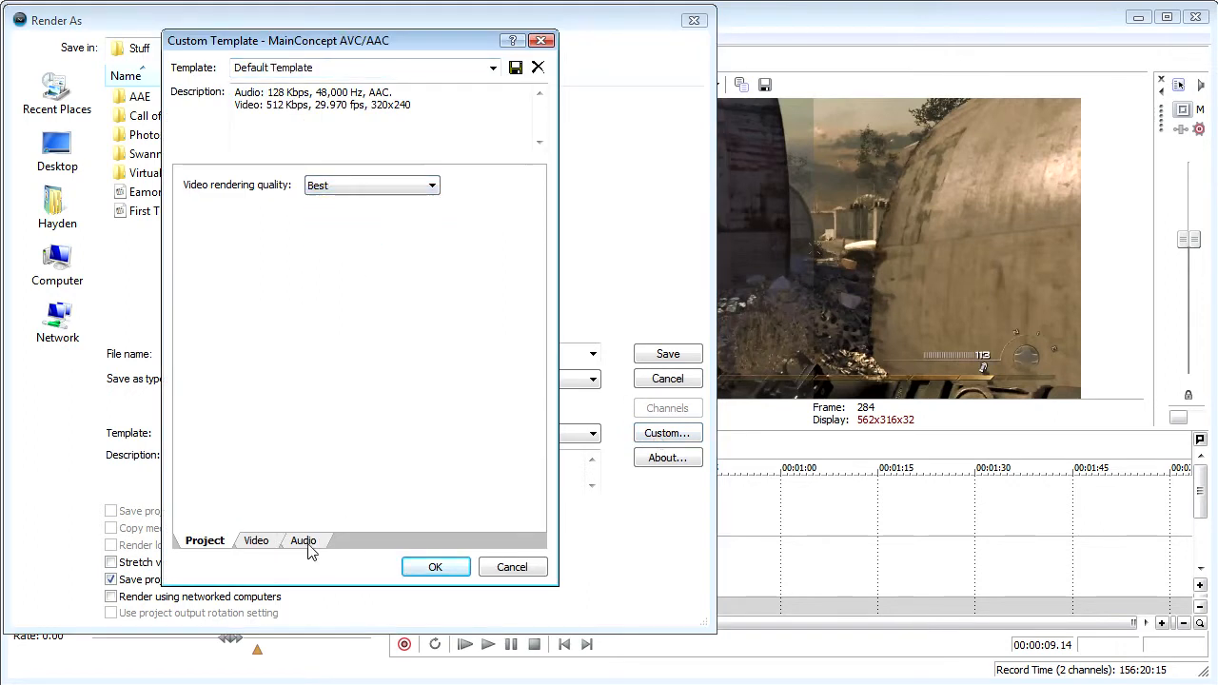
- Set the template's video frame size to a custom 1280 width by 720 height
{"action": "left_click", "coordinate": [312, 546]}
{"action": "left_click", "coordinate": [264, 548]}
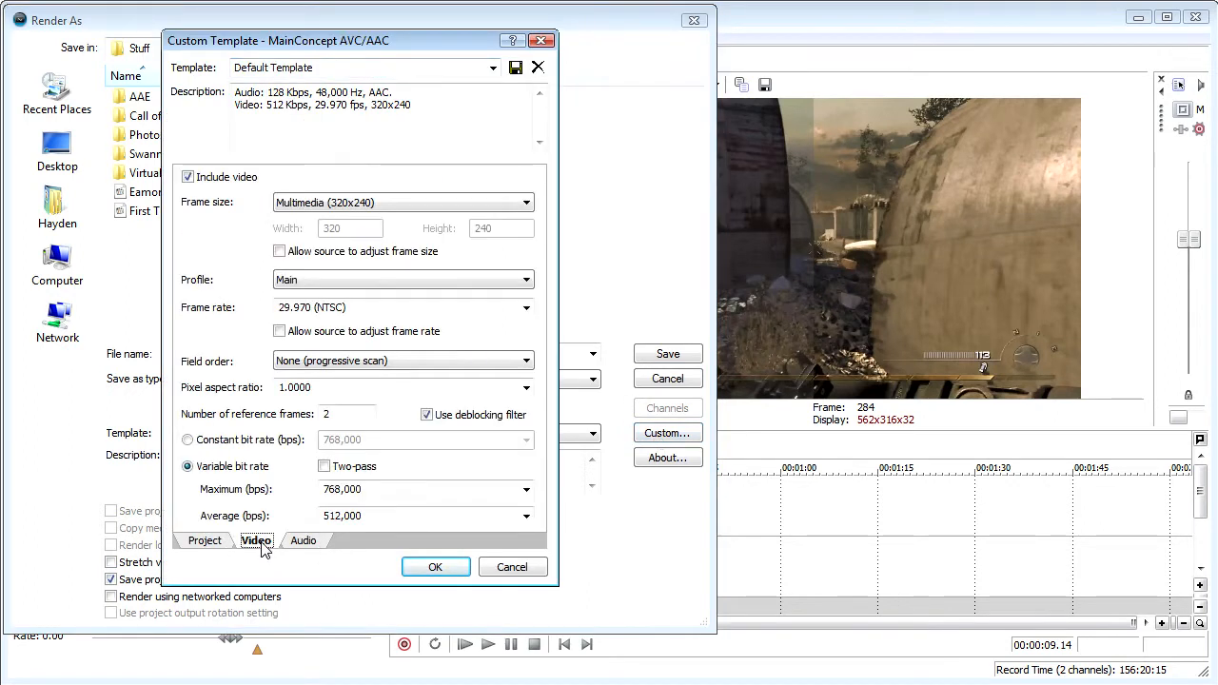
{"action": "left_click", "coordinate": [335, 203]}
{"action": "left_click", "coordinate": [335, 220]}
{"action": "double_click", "coordinate": [333, 229]}
{"action": "type", "text": "1280"}
{"action": "double_click", "coordinate": [485, 228]}
{"action": "type", "text": "720"}
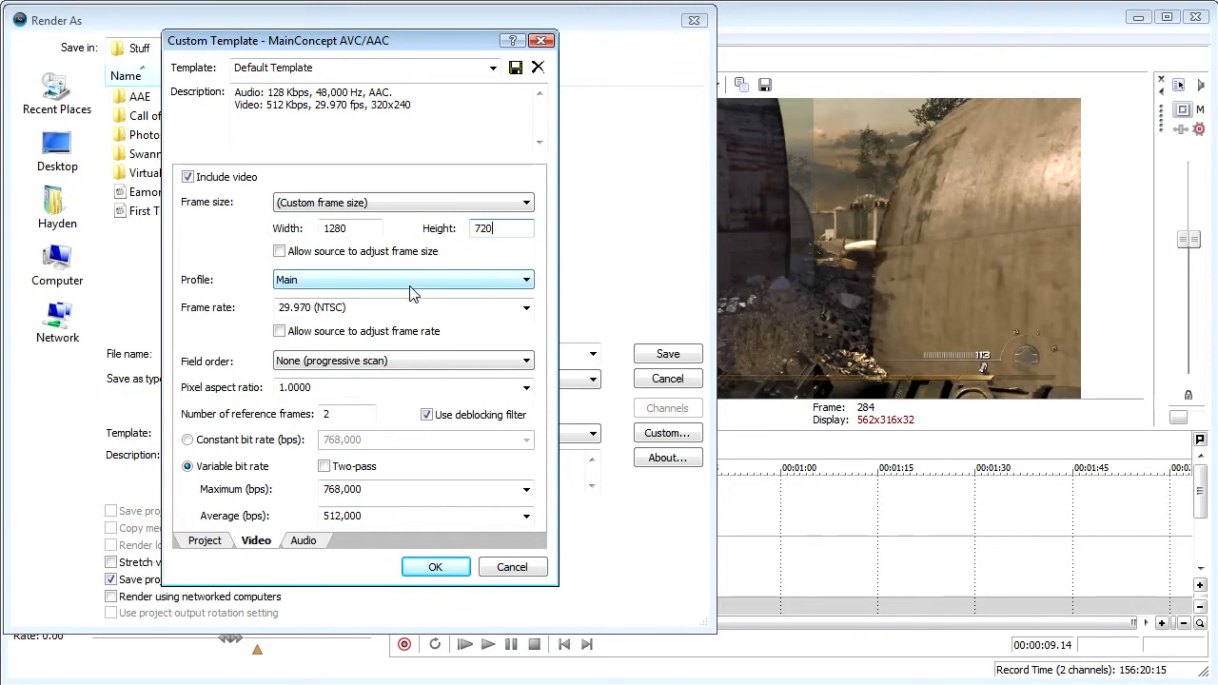
- Choose the Main profile for the video and set its frame rate to 30
{"action": "left_click", "coordinate": [400, 285]}
{"action": "left_click", "coordinate": [416, 302]}
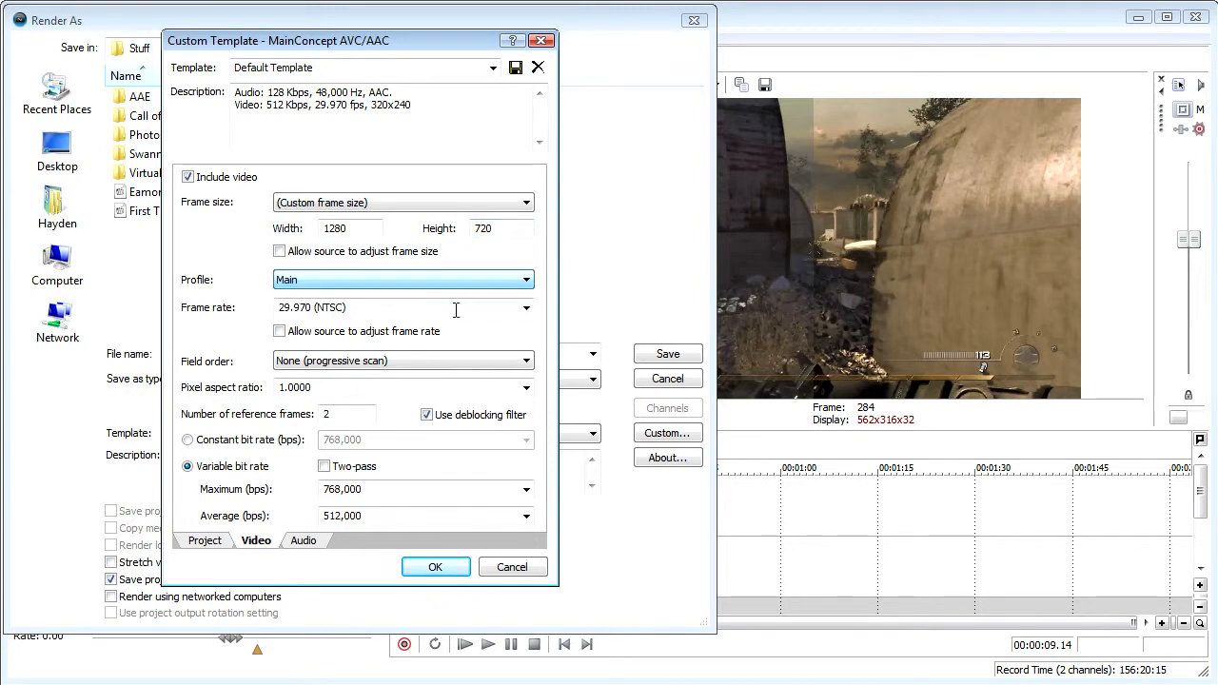
{"action": "left_click", "coordinate": [526, 310]}
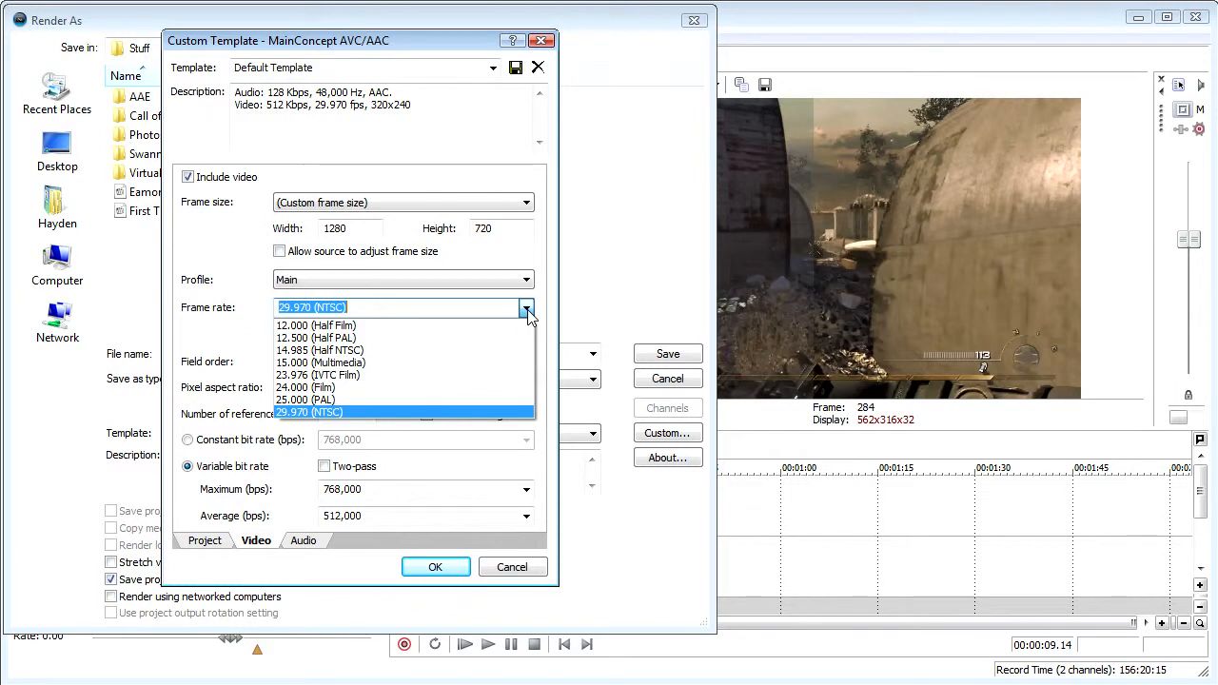
{"action": "left_click", "coordinate": [527, 310]}
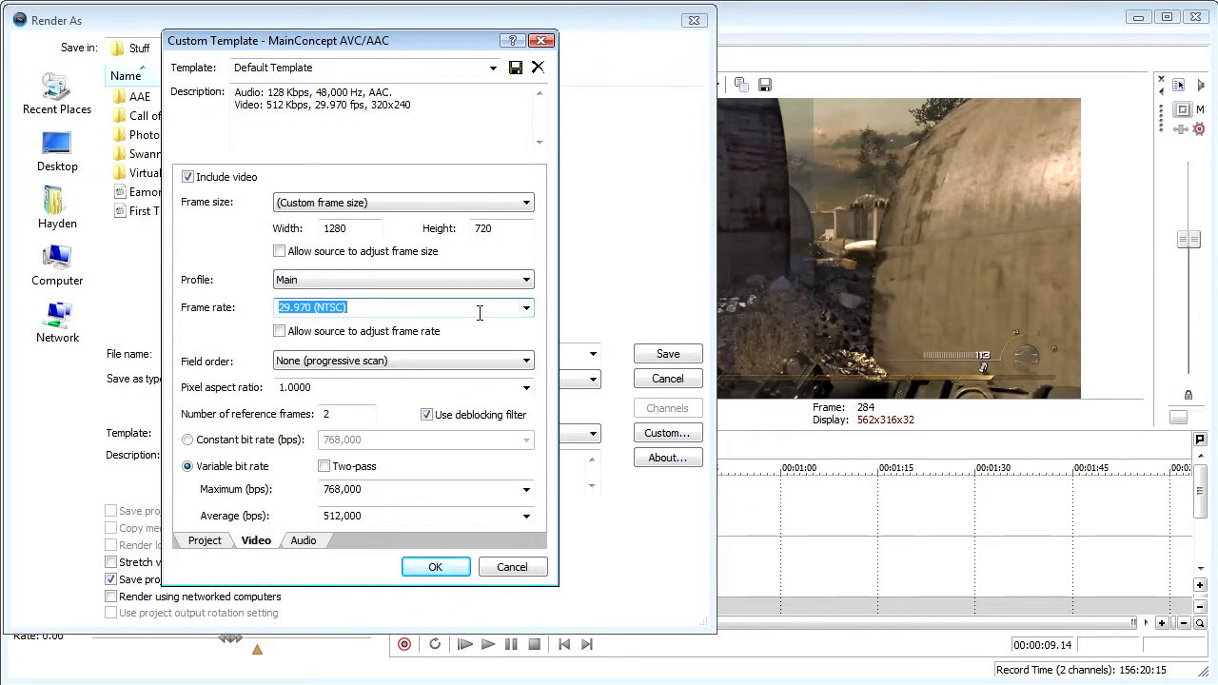
{"action": "type", "text": "30"}
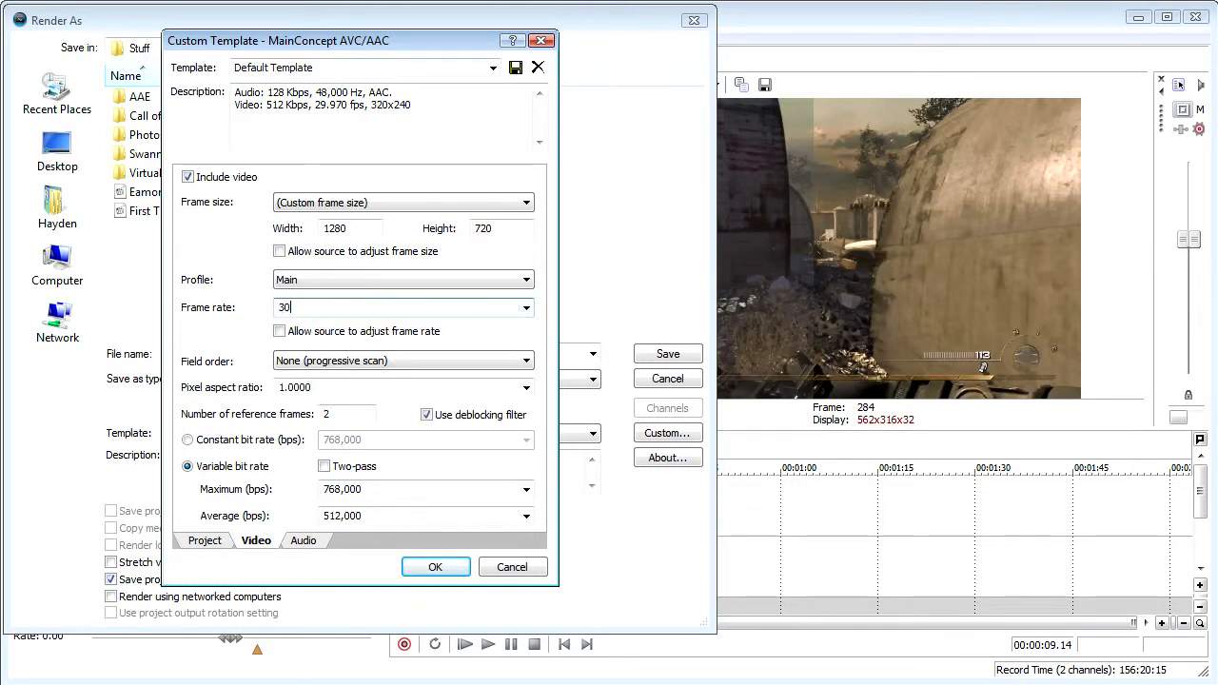
- Choose None (progressive scan) as the field order and check the pixel aspect ratio options
{"action": "left_click", "coordinate": [470, 363]}
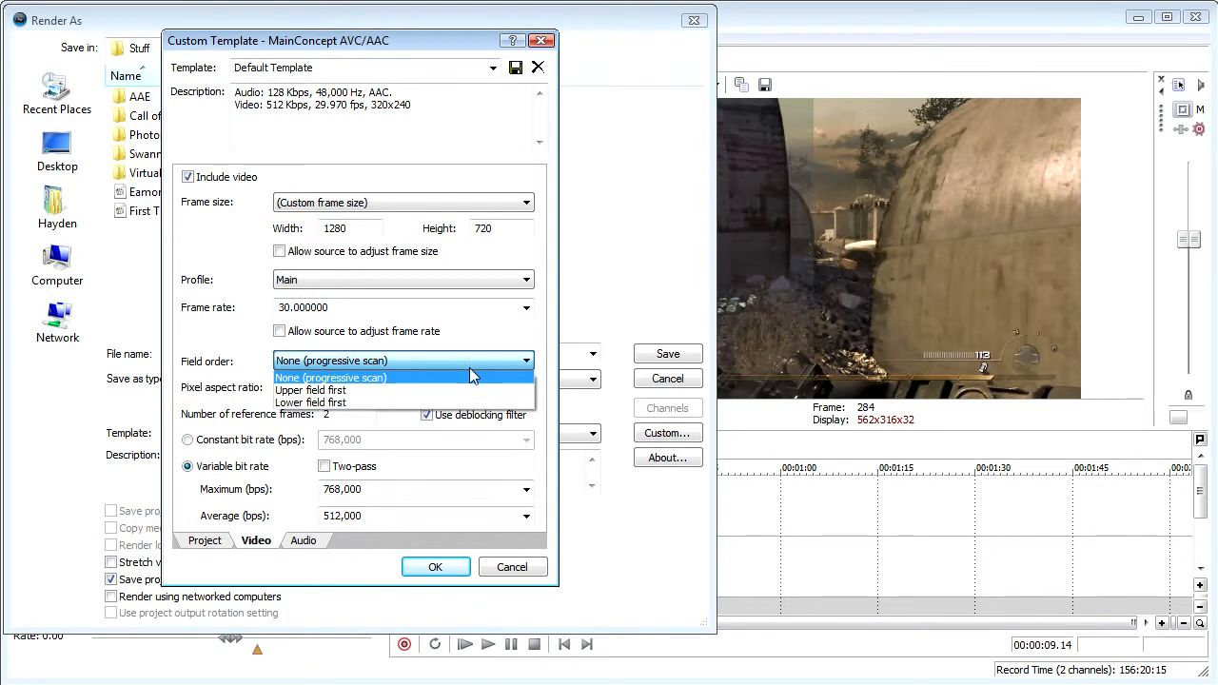
{"action": "left_click", "coordinate": [470, 367]}
{"action": "left_click", "coordinate": [526, 388]}
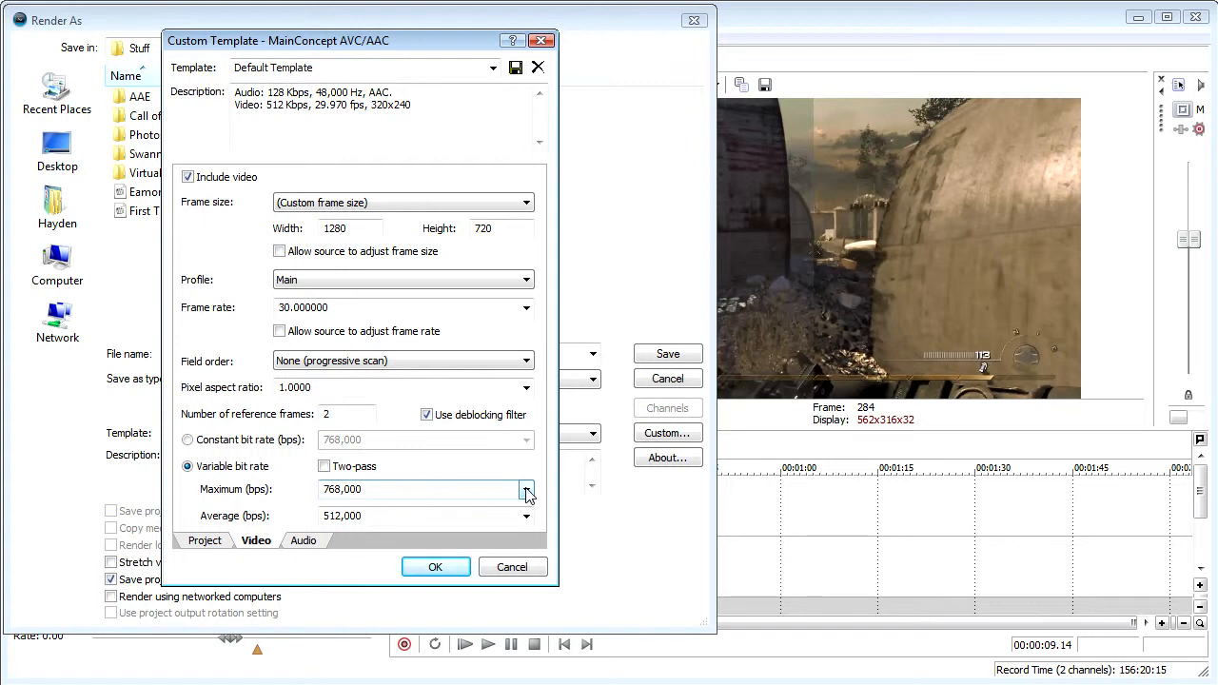
- Set the variable bit rate to 14,000,000 bps maximum and 10,000,000 bps average, and cancel the template customization
{"action": "left_click", "coordinate": [526, 490]}
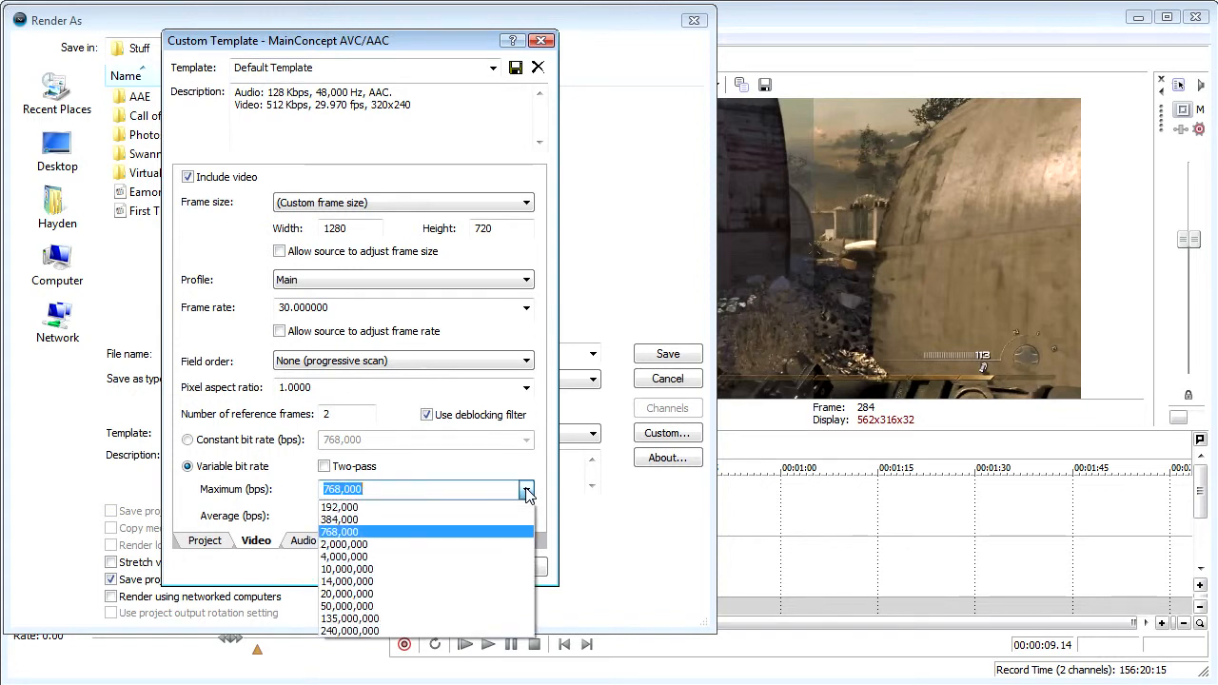
{"action": "left_click", "coordinate": [499, 577]}
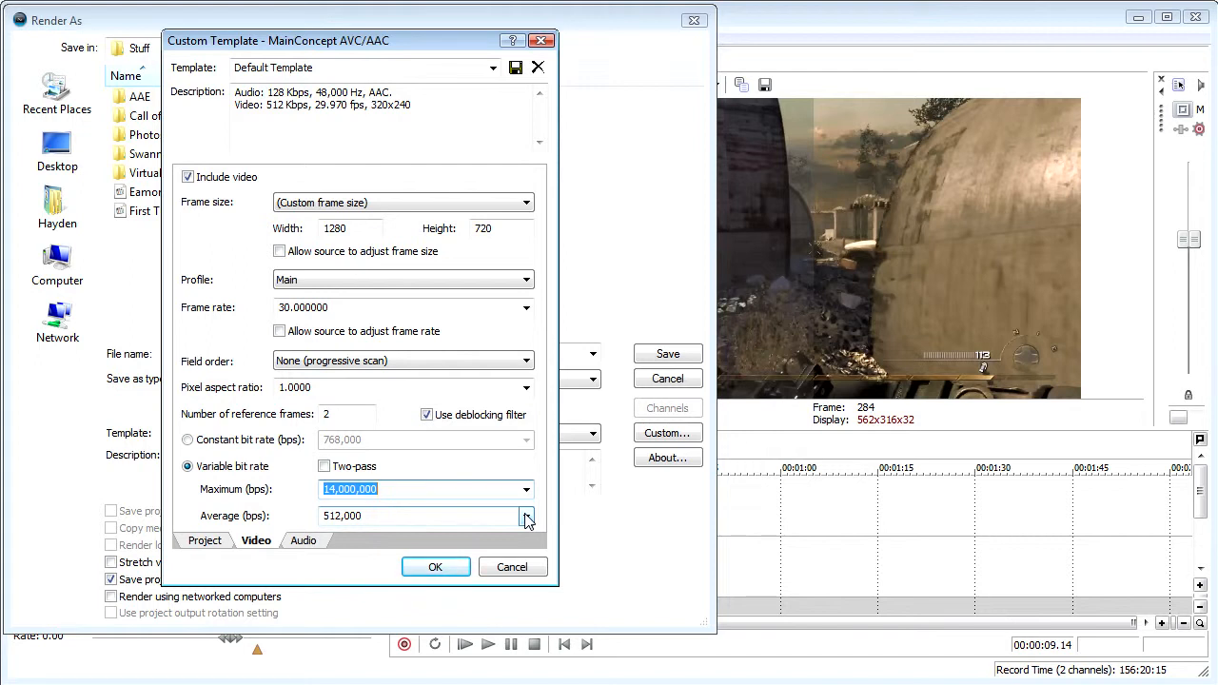
{"action": "left_click", "coordinate": [526, 516]}
{"action": "left_click", "coordinate": [502, 605]}
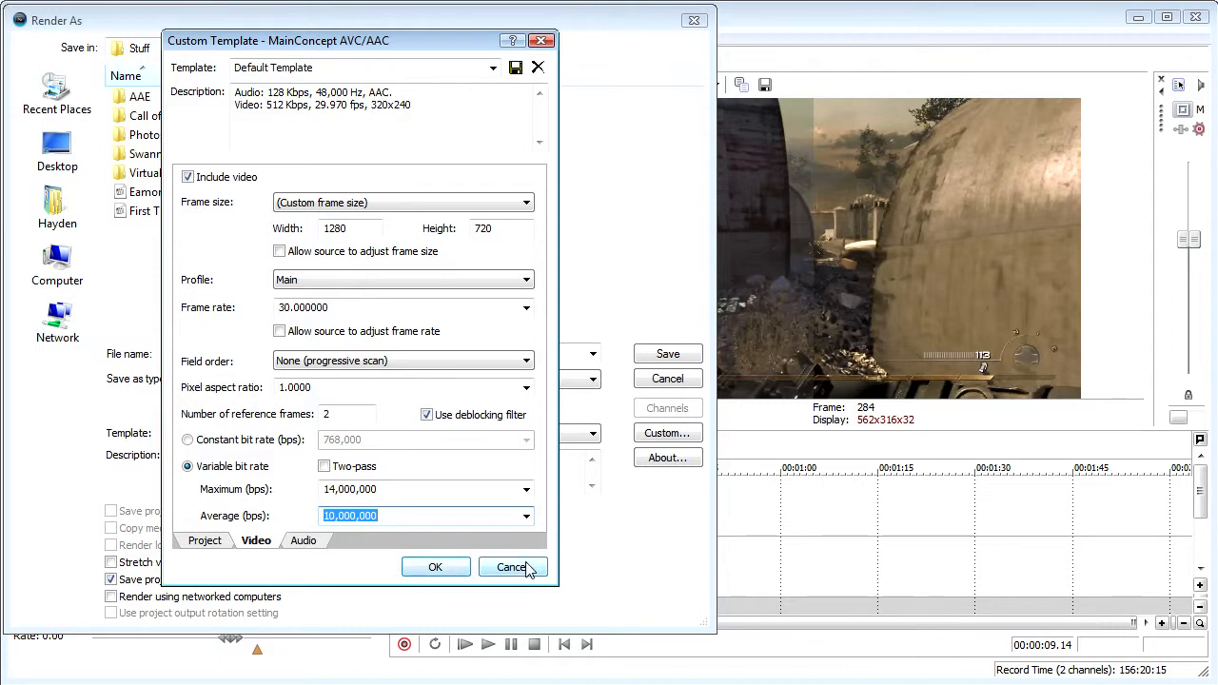
{"action": "left_click", "coordinate": [306, 540]}
{"action": "left_click", "coordinate": [511, 567]}
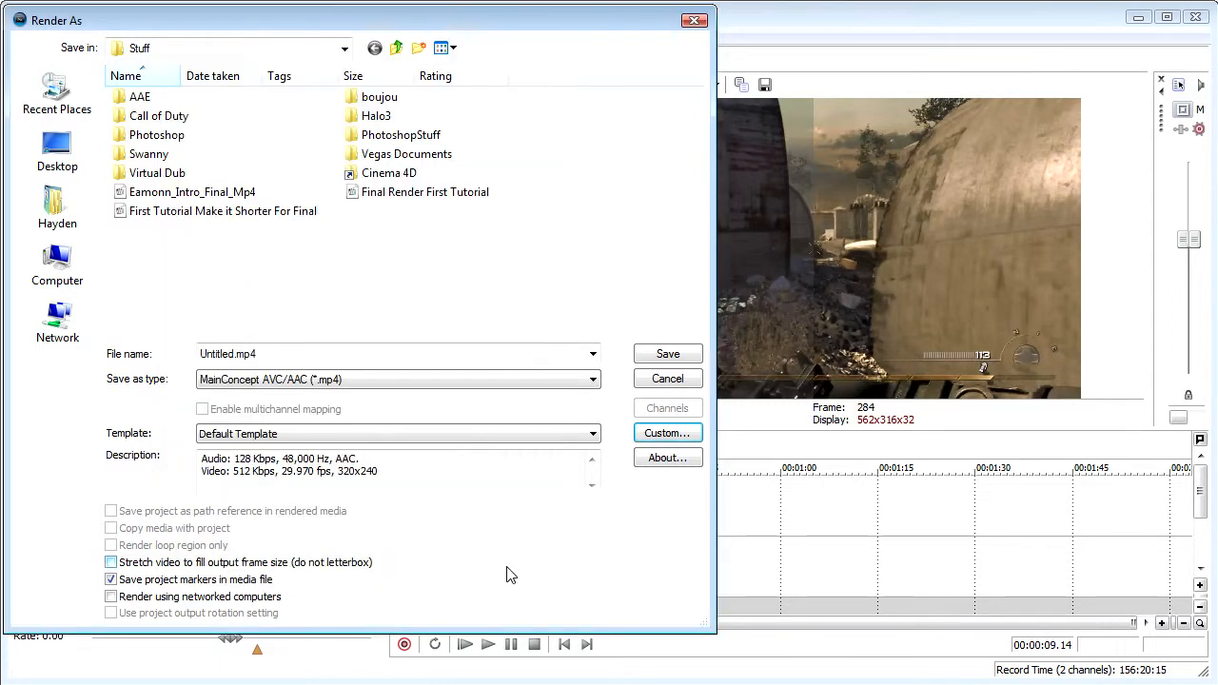